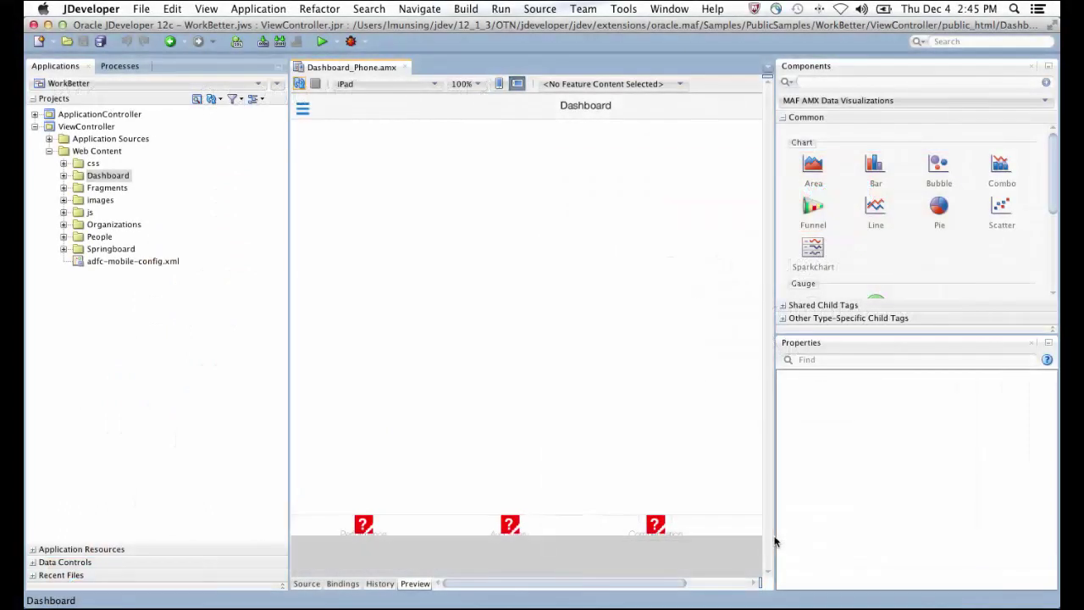
key("super+Tab")
key("super+Tab")
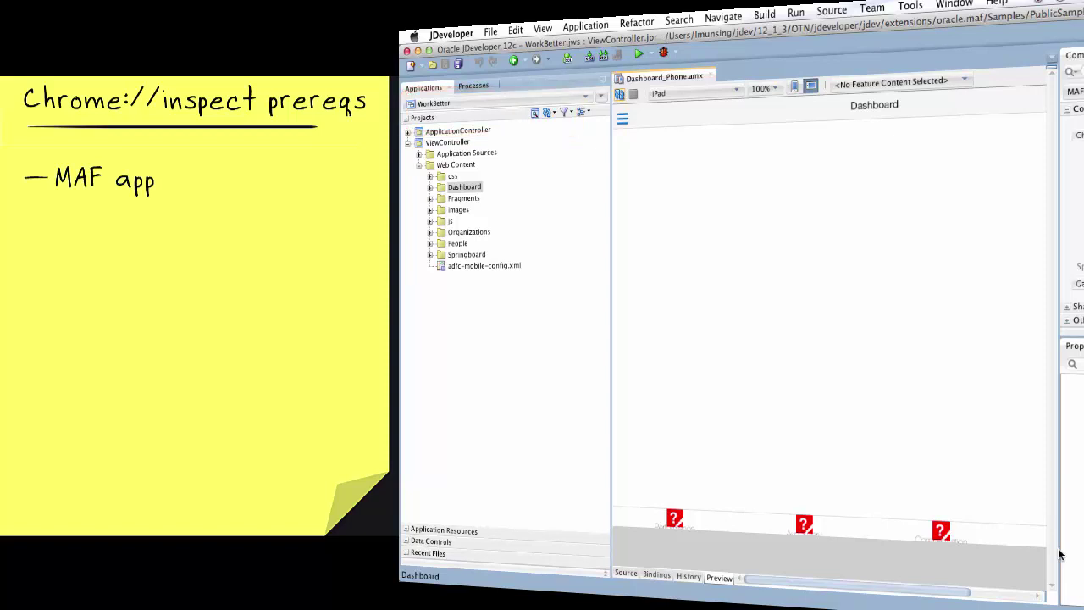
- Confirm on Chrome's About page that version 39.0.2171.71 is installed and up to date
key("super+Tab")
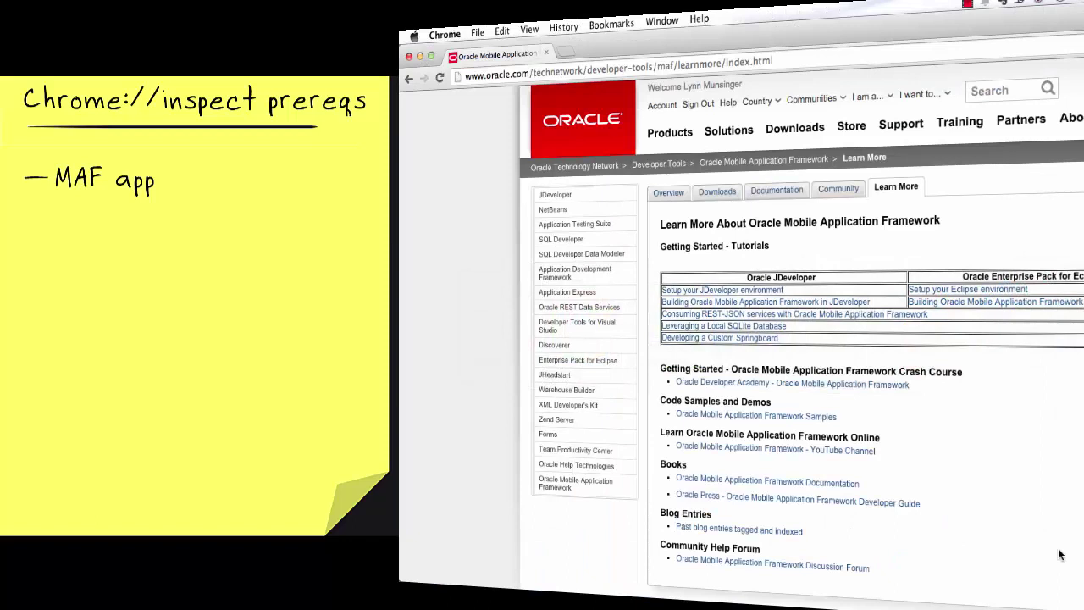
left_click(440, 38)
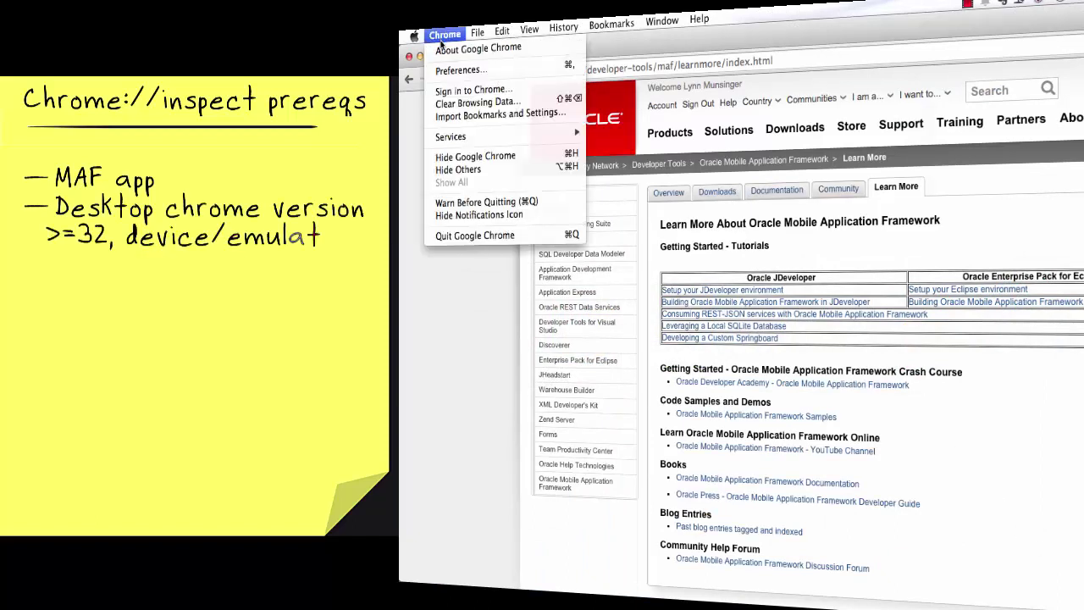
left_click(444, 47)
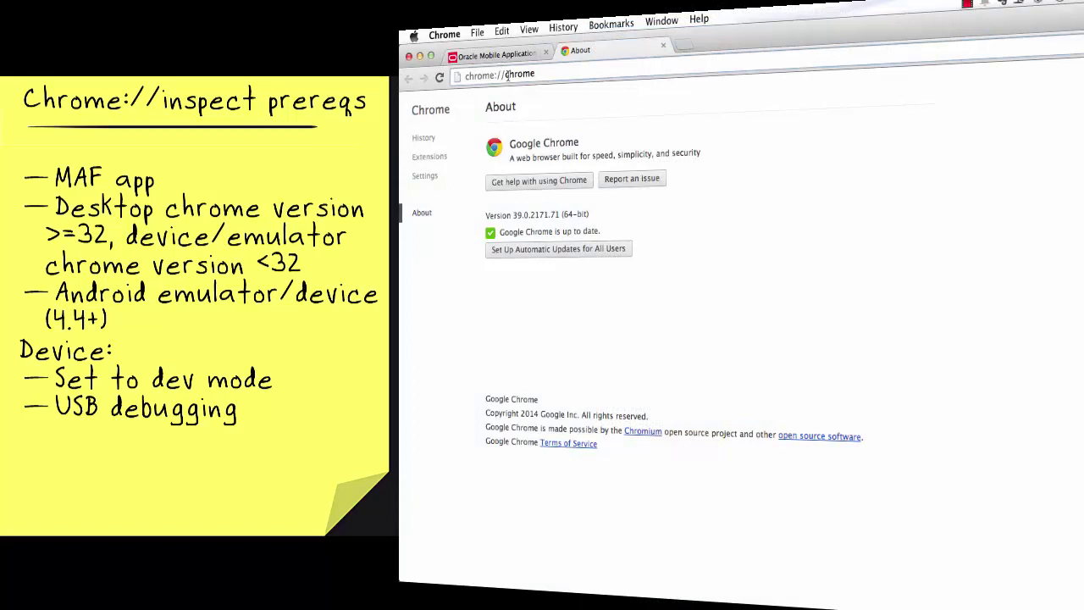
- Load chrome://inspect to list the SAMSUNG-SM-N900A phone, then return to JDeveloper
left_click_drag(504, 75, 565, 74)
type("in")
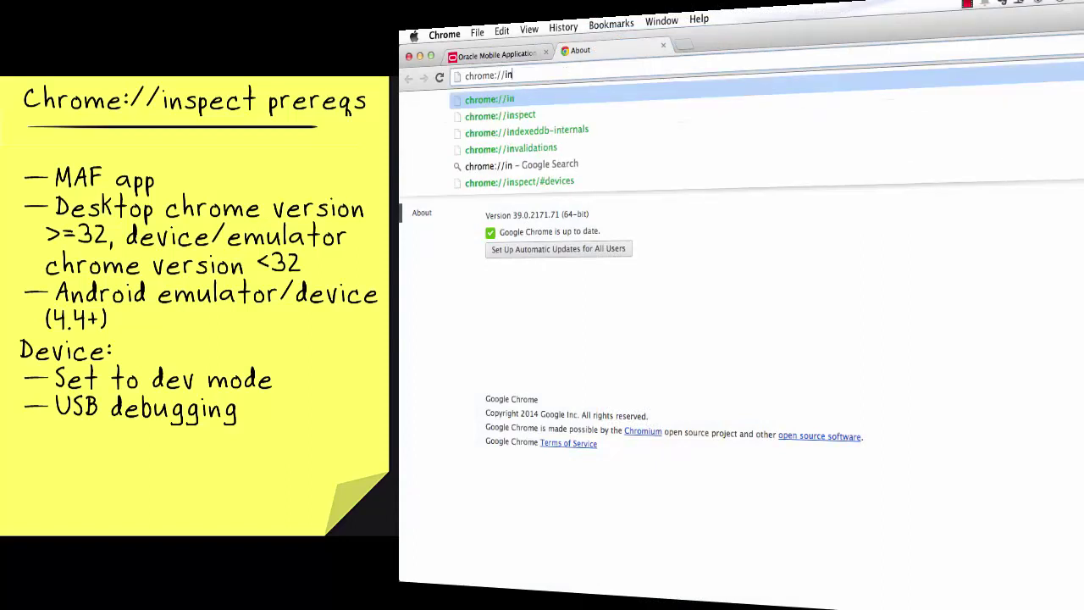
type("spect")
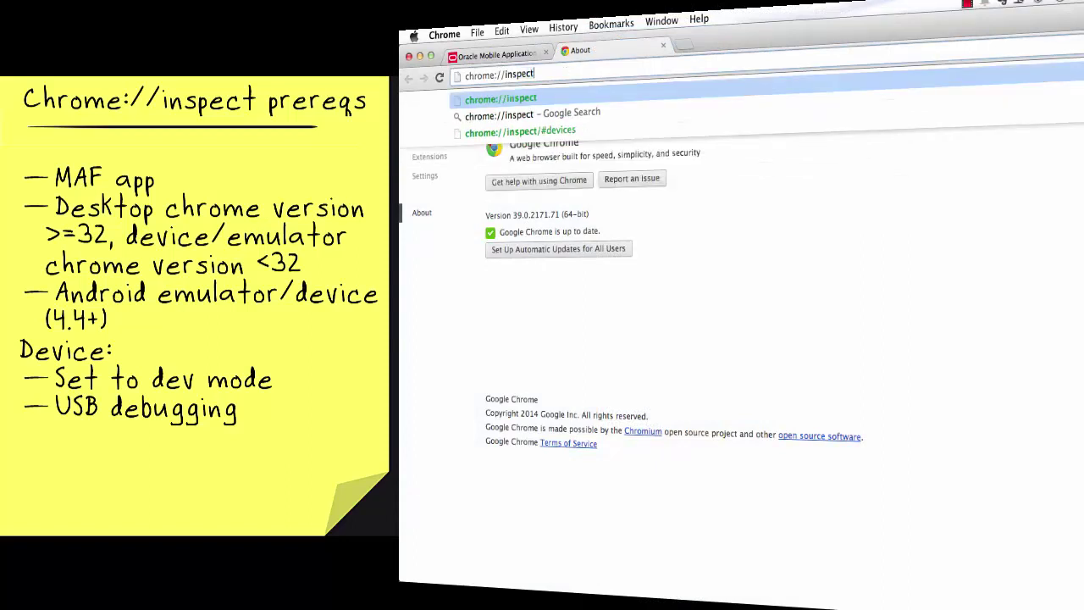
key("Return")
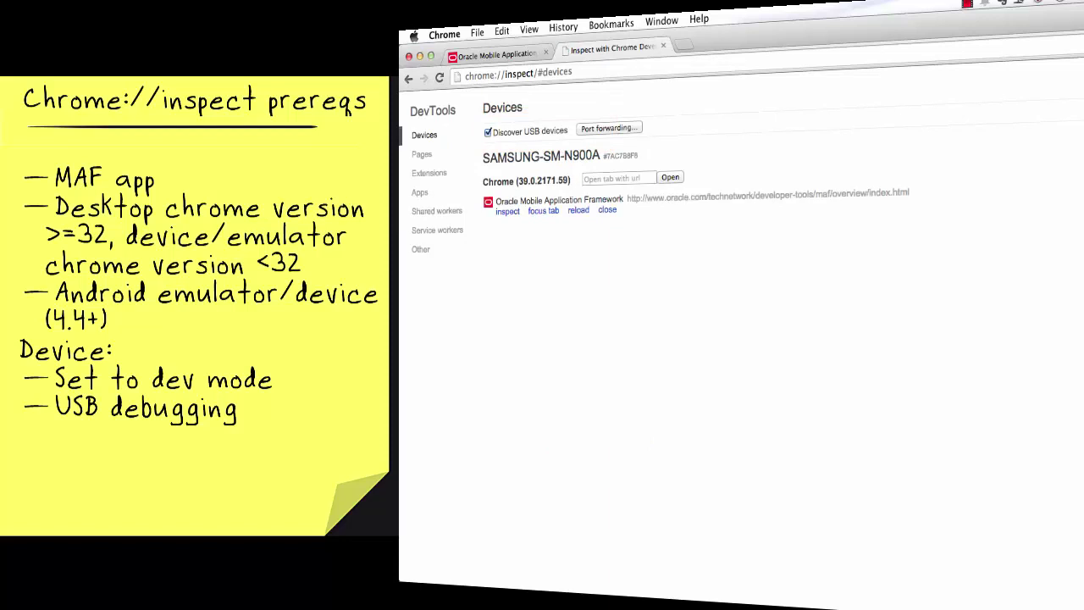
key("super+Tab")
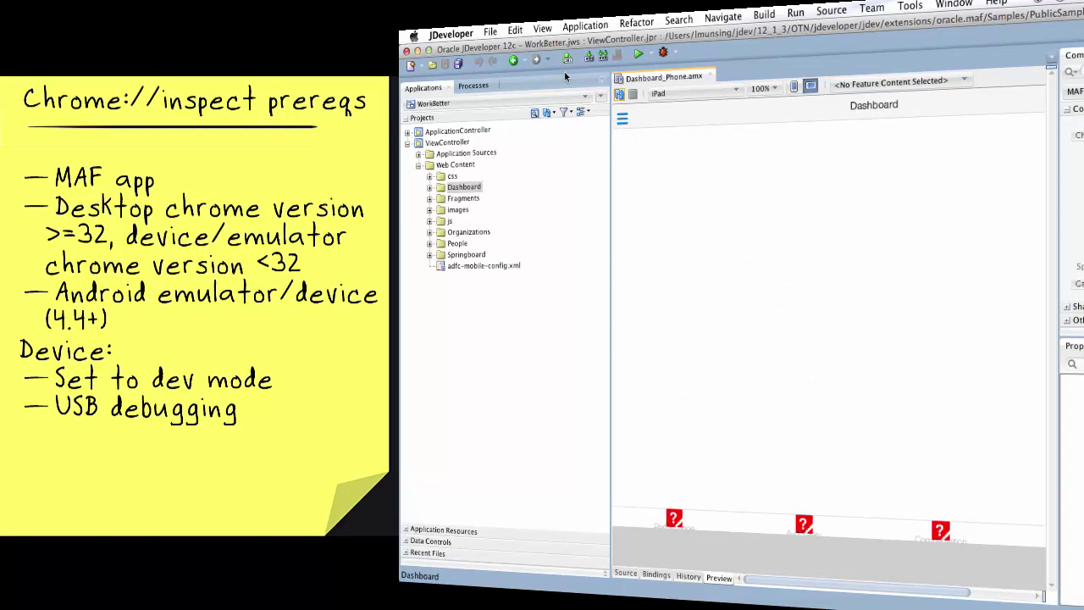
- Open Descriptors > META-INF > cvm.properties to check javascript.debug.enabled=true
left_click(415, 530)
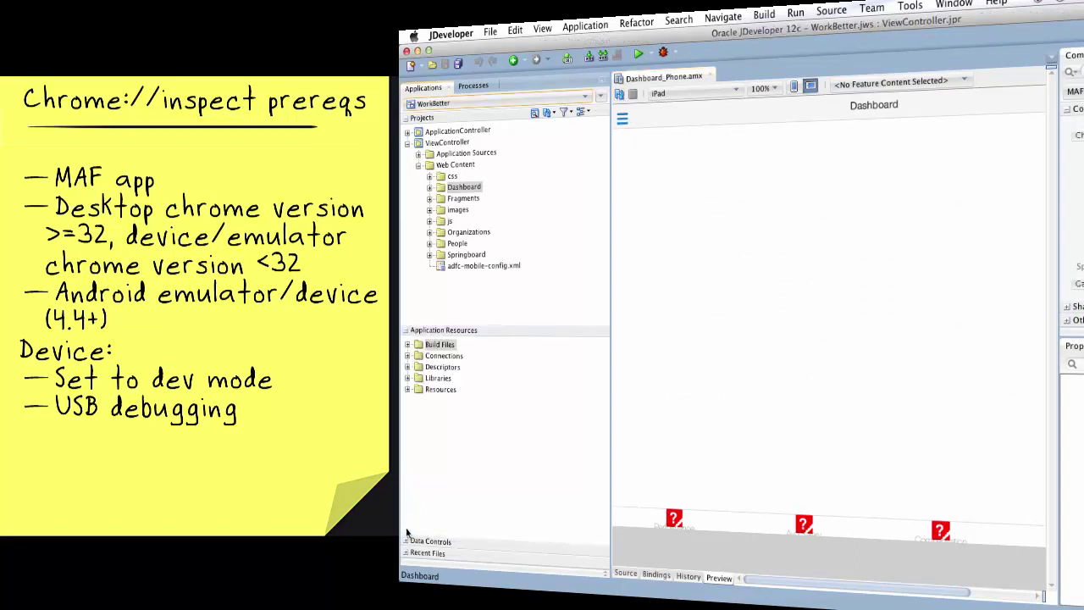
left_click(407, 348)
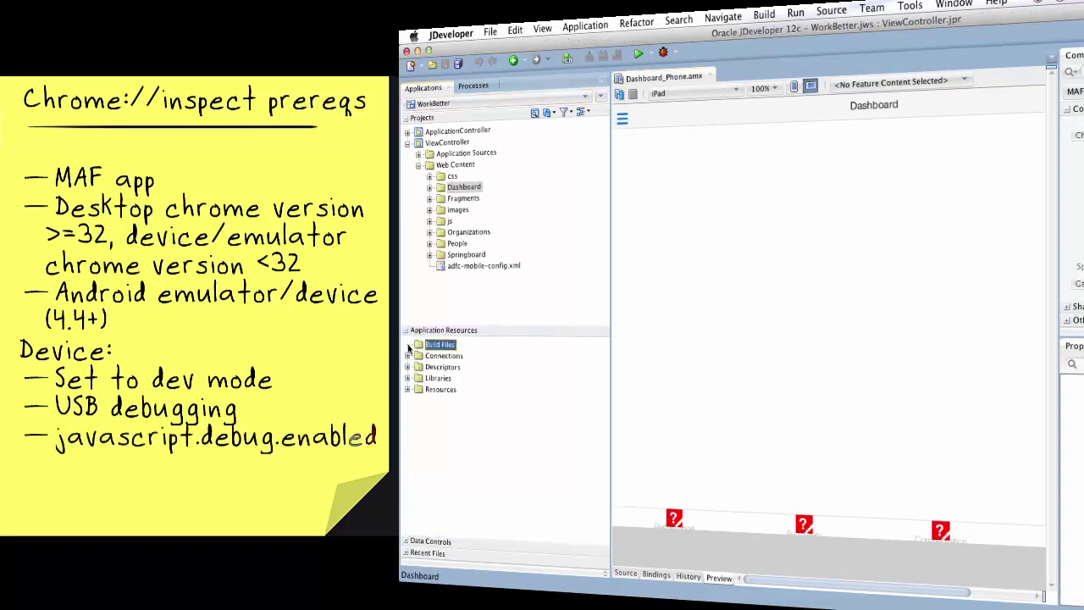
left_click(407, 366)
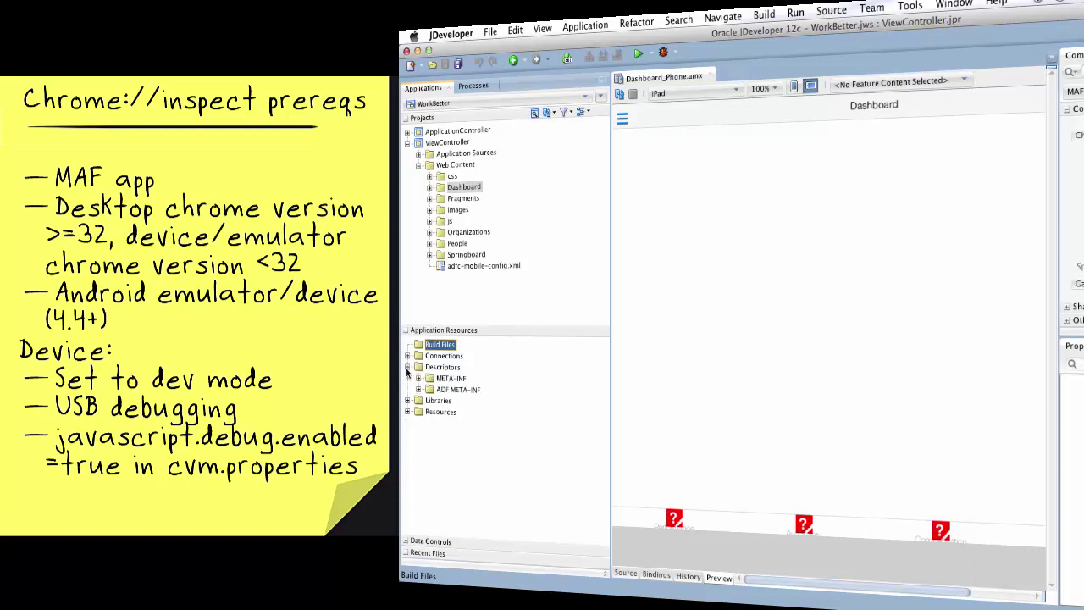
left_click(418, 379)
left_click(450, 390)
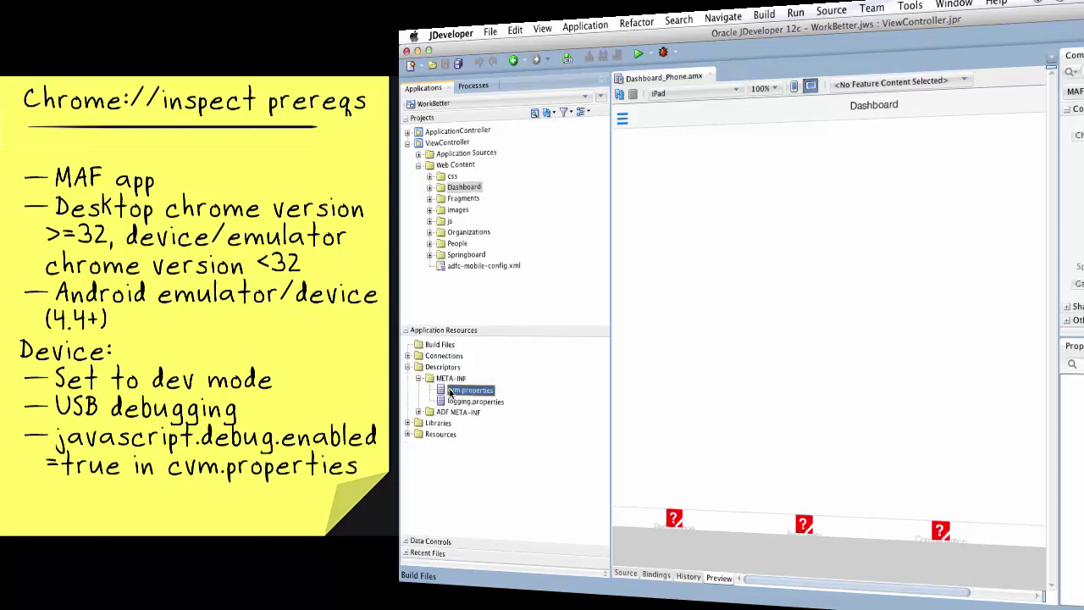
double_click(450, 390)
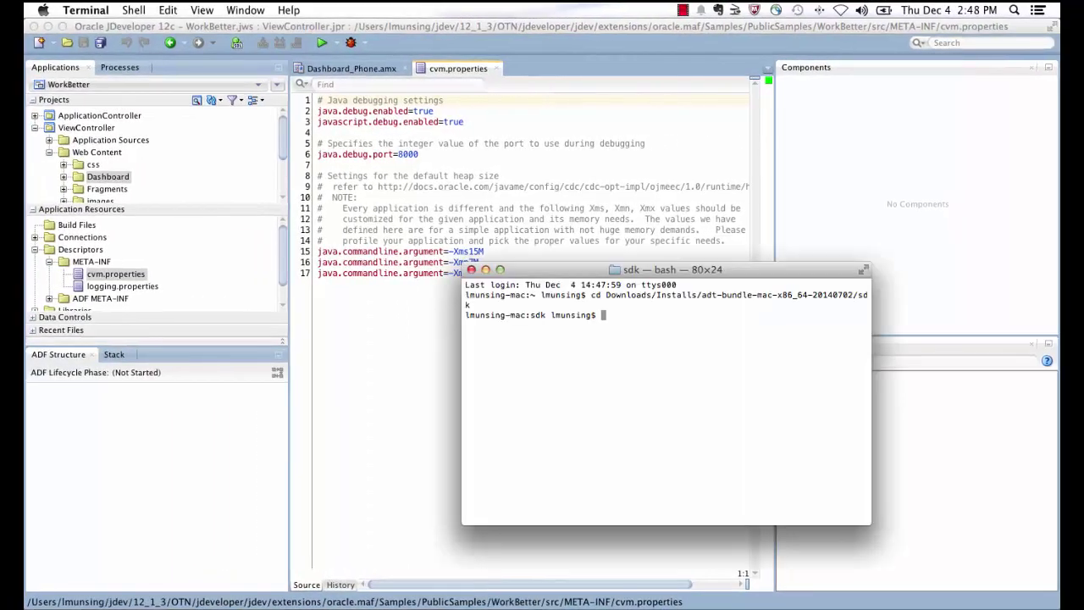
- Move into platform-tools, run ./adb start-server, and list devices with ./adb devices
type("cd platform")
type("-")
key("Tab")
key("Return")
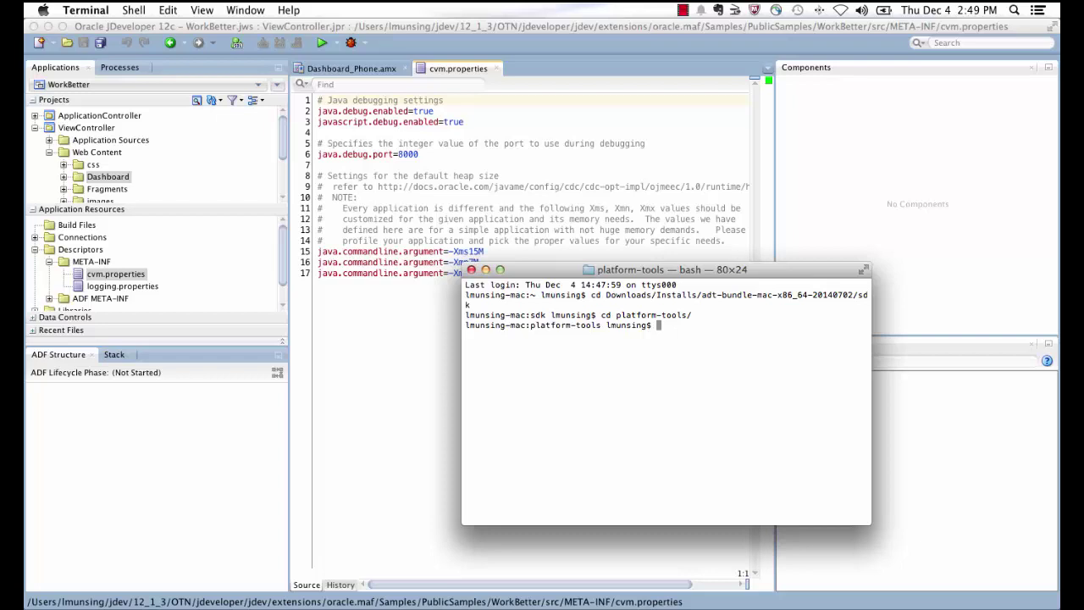
type("./adb star")
type("t-server")
key("Return")
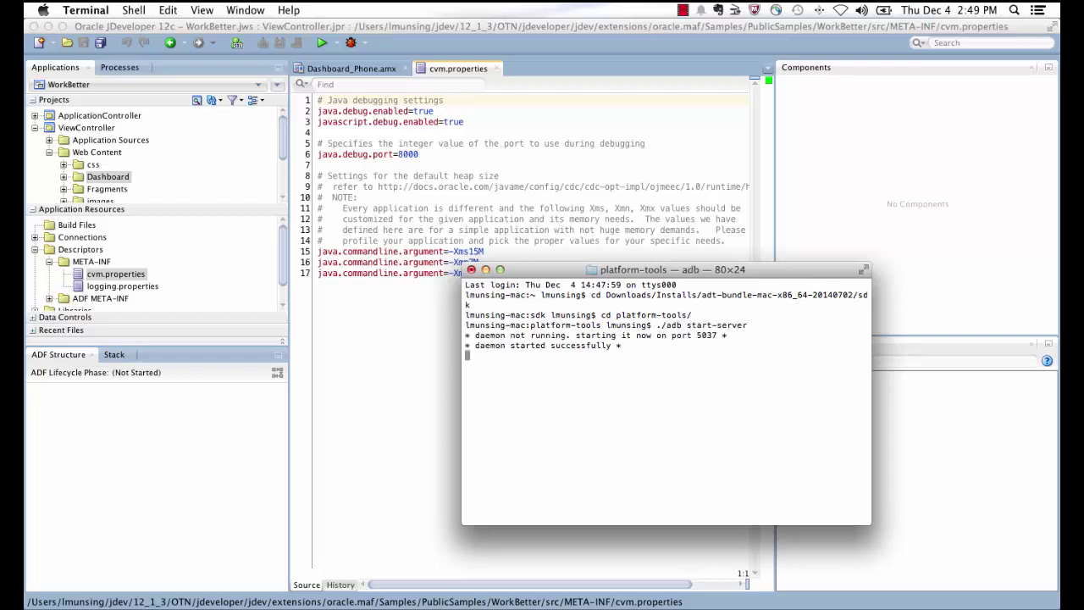
type("./adb d")
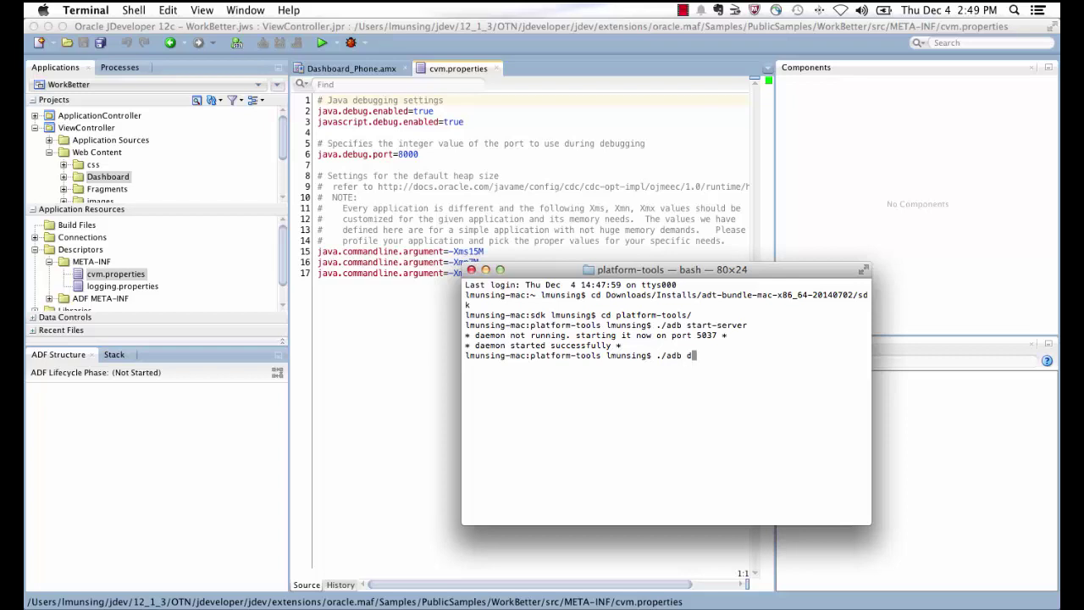
type("evices")
key("Return")
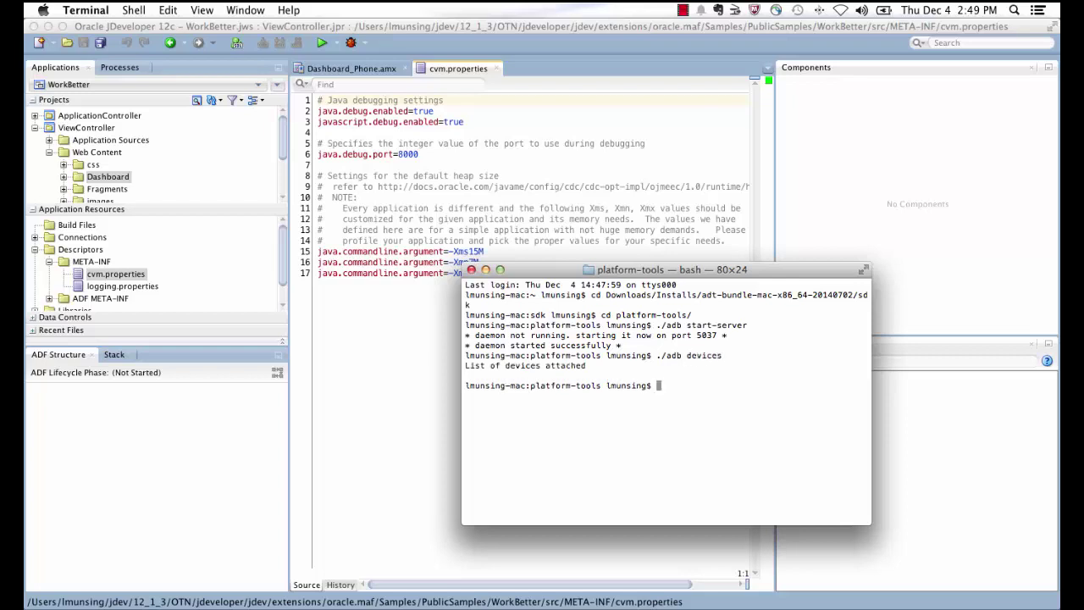
- Kill and restart the adb server, rerunning ./adb devices until the phone is listed
type("./a")
type("db kill")
type("-server")
key("Return")
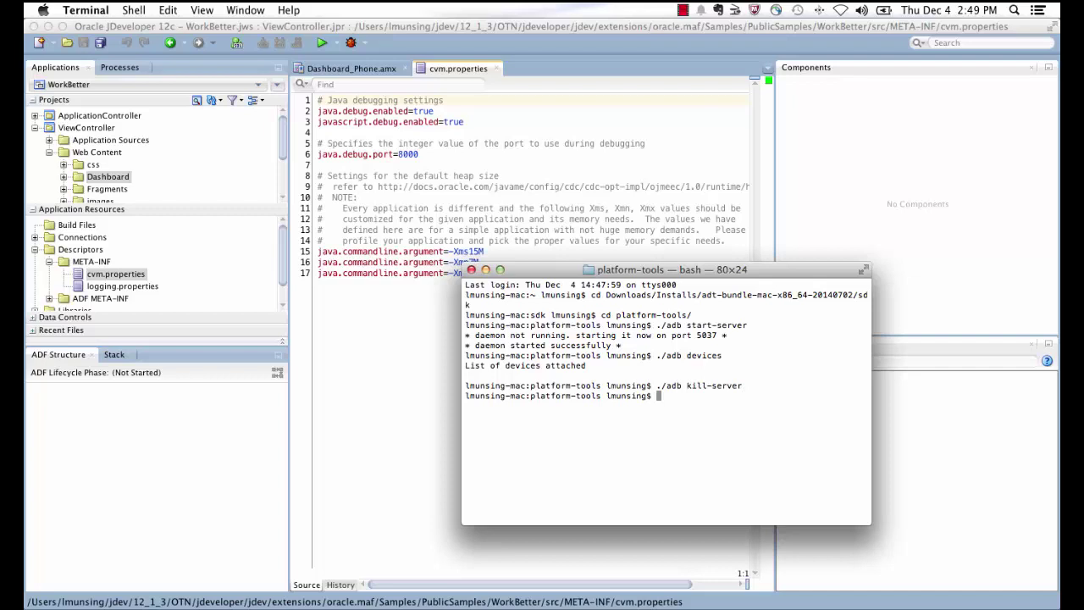
type("./adb")
type(" start-serv")
type("er")
key("Return")
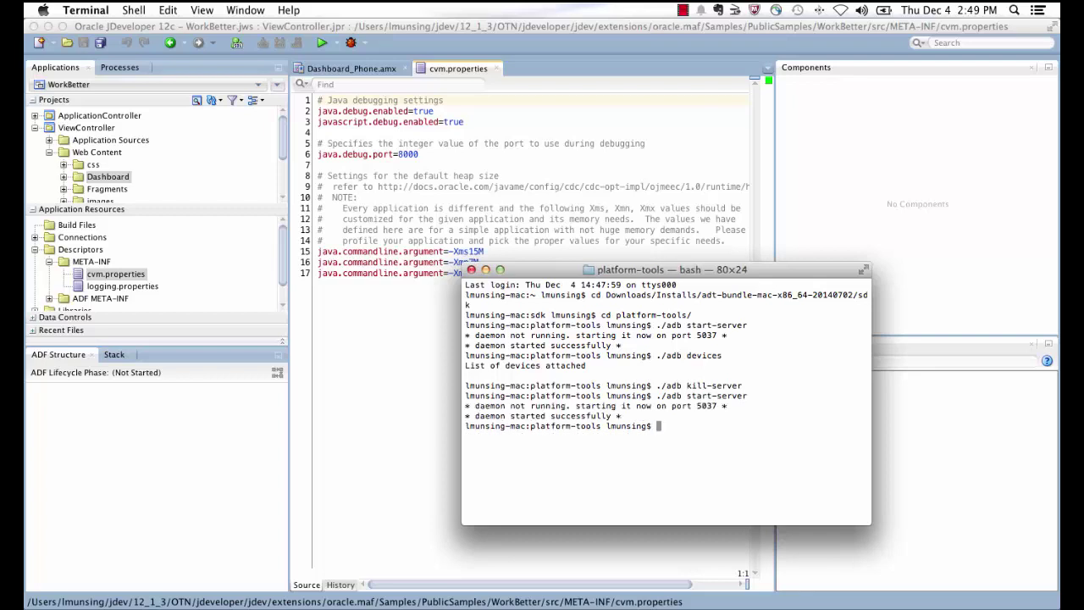
type("./a")
type("db devices")
key("Return")
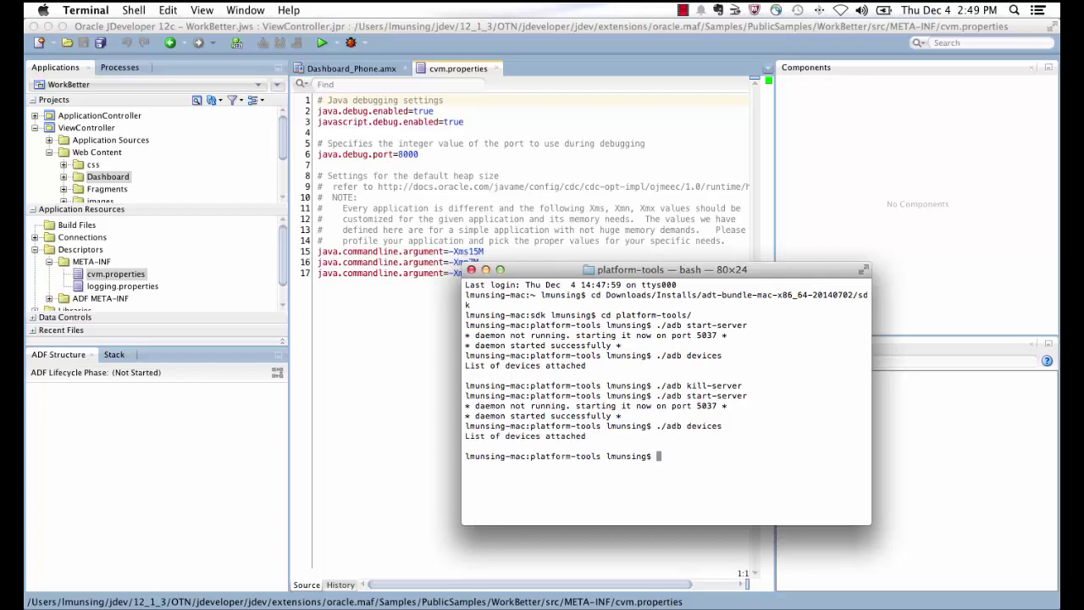
key("Up")
key("Return")
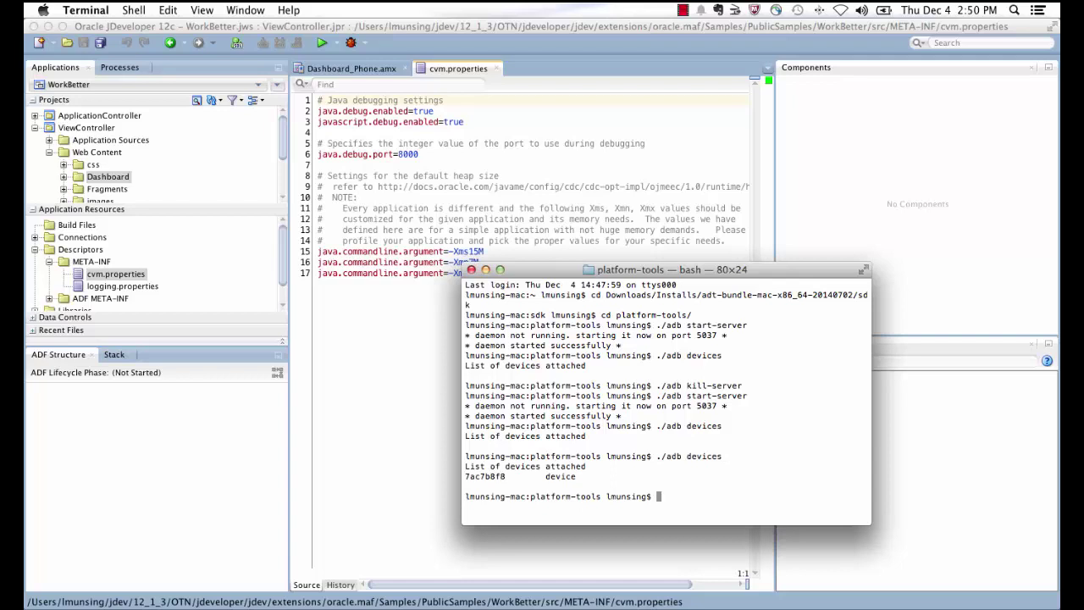
left_click(278, 84)
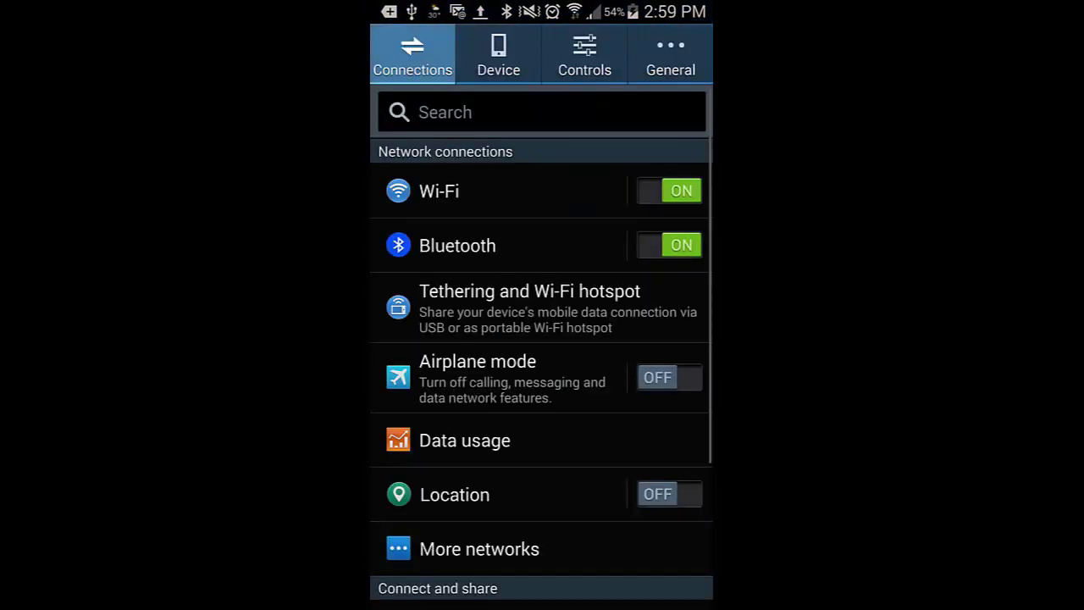
- Go to General > Developer options and choose Select app to be debugged
left_click(670, 54)
scroll(541, 338, "down", 5)
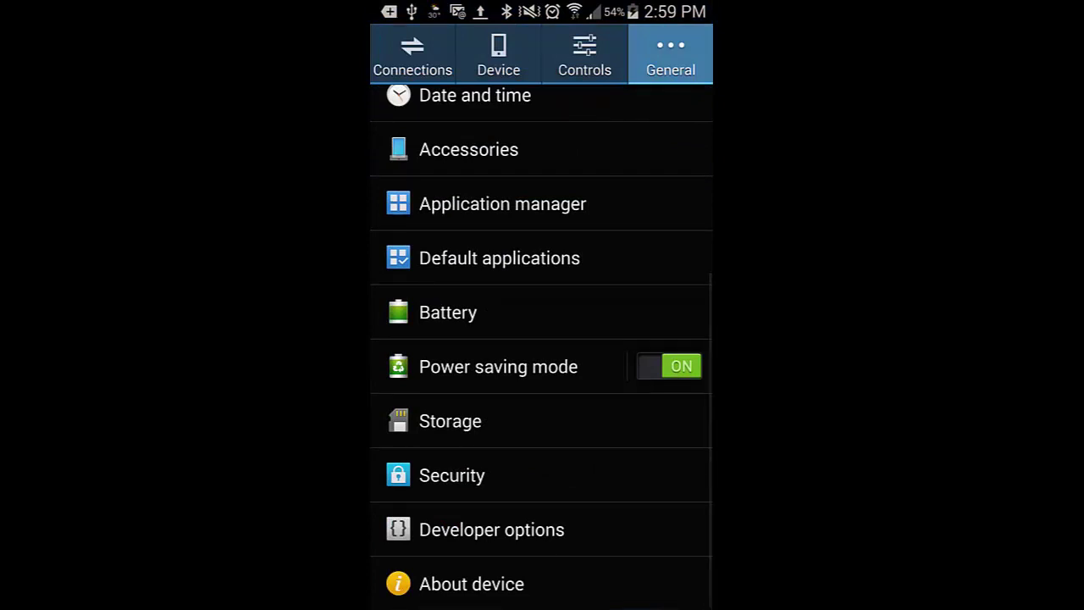
left_click(491, 529)
scroll(541, 338, "down", 3)
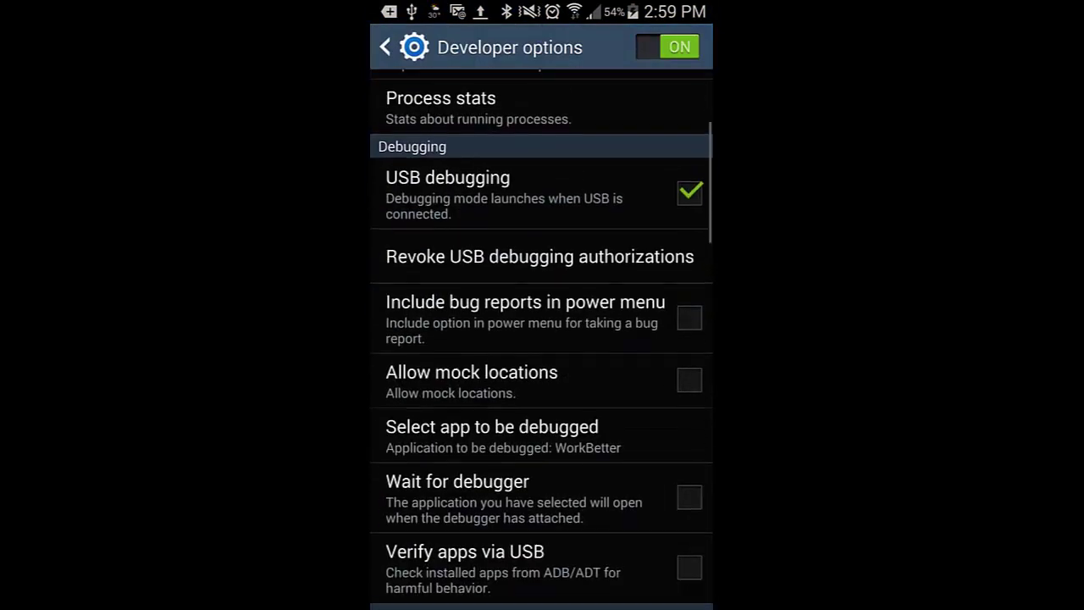
left_click(491, 432)
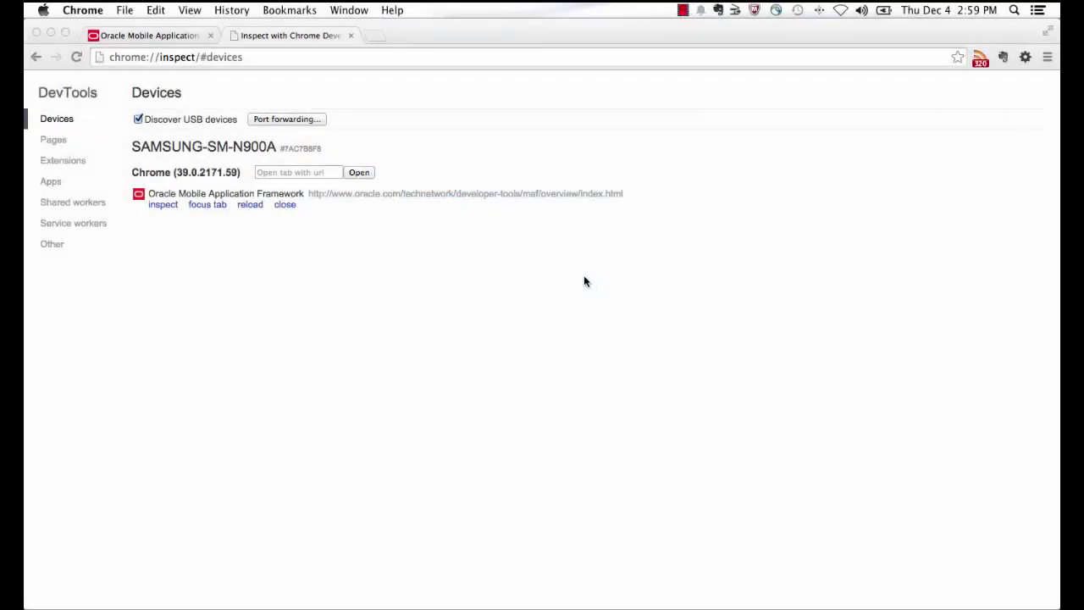
- Return to the chrome://inspect Devices page and wait for the WorkBetter WebView to appear
left_click(76, 57)
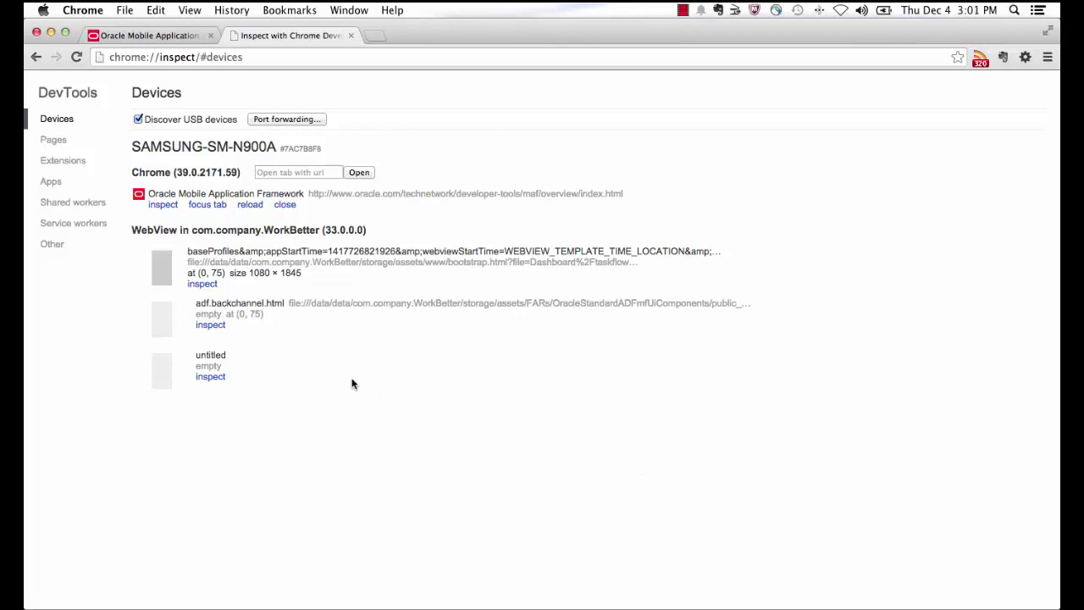
- Inspect the WorkBetter Dashboard WebView page and select its div#bodyPage node
left_click(203, 284)
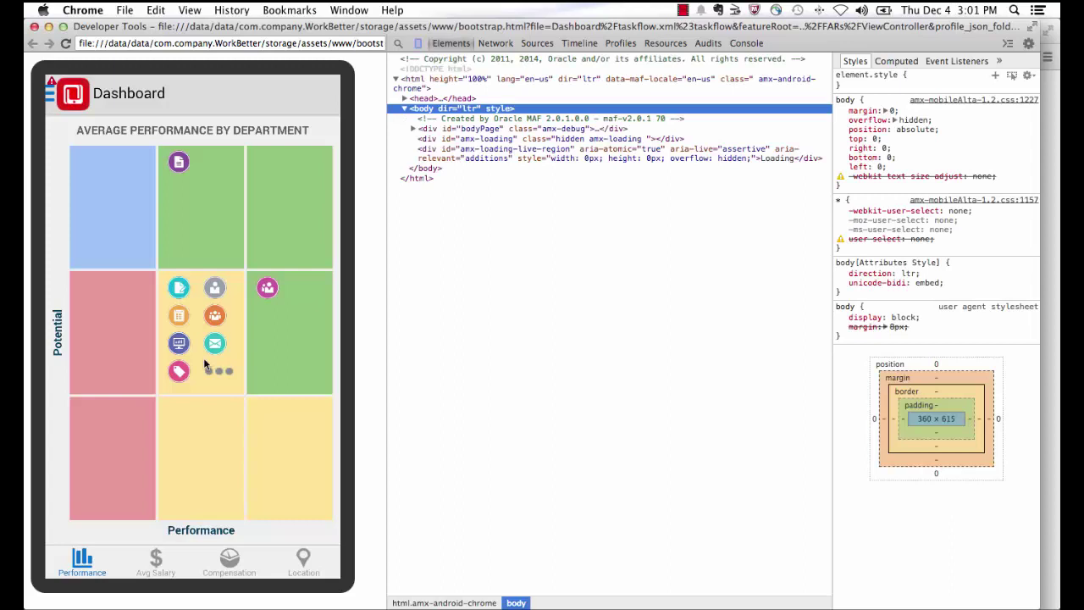
left_click(412, 132)
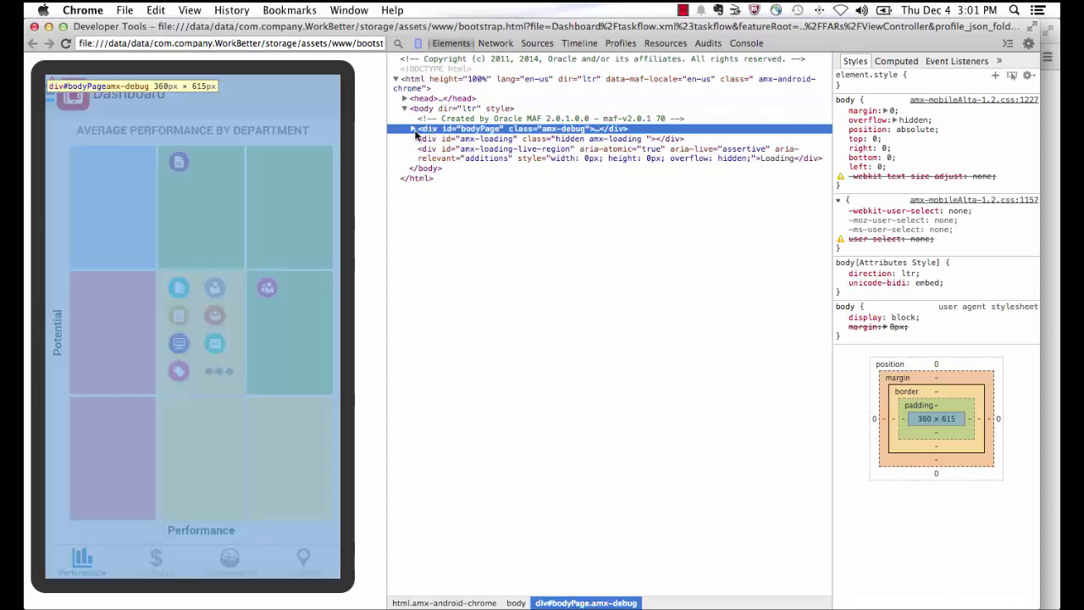
- Expand bodyPage, bodyPageViews, the view container, _auto0, pp1, panelPage-header and facet-header
left_click(413, 129)
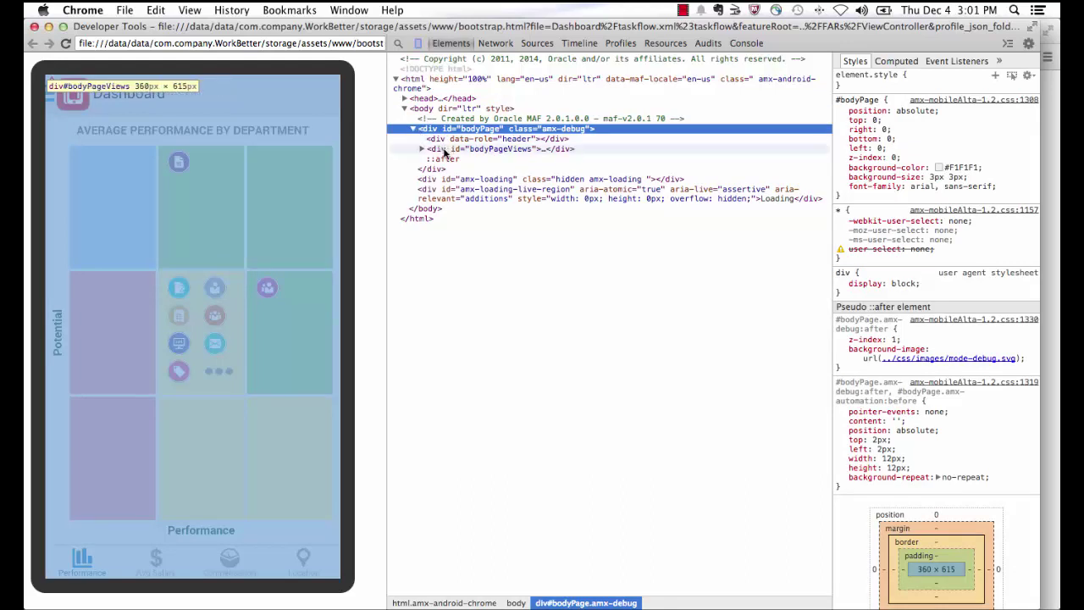
left_click(422, 149)
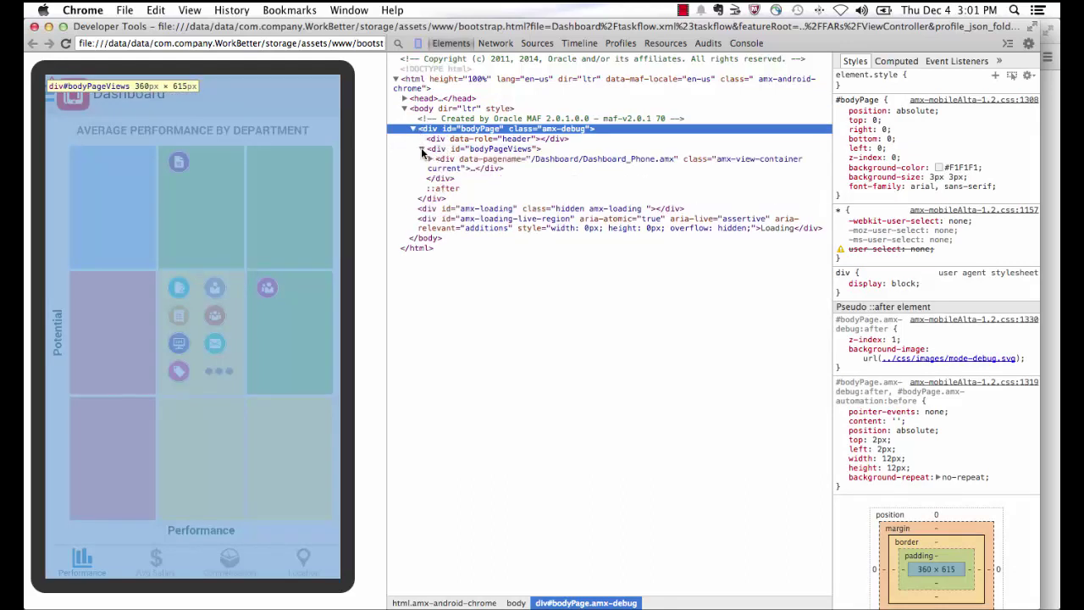
left_click(429, 159)
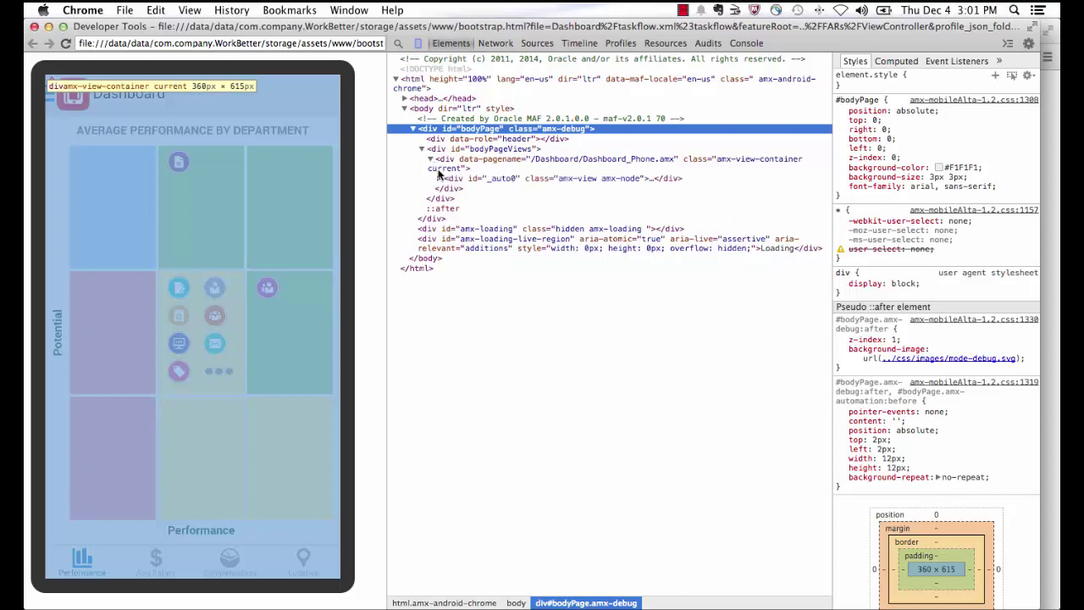
left_click(439, 179)
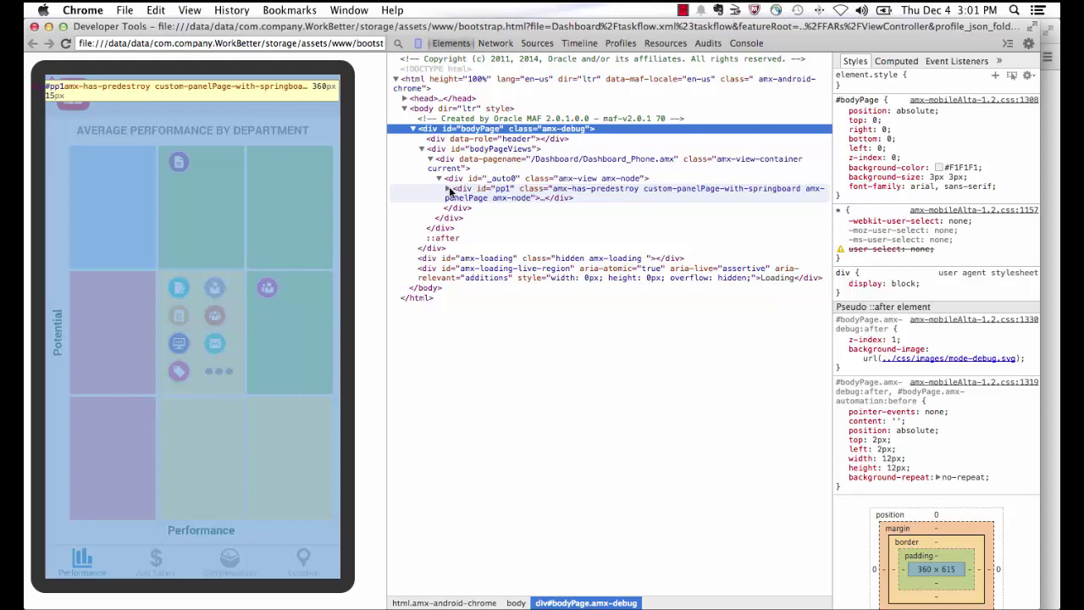
left_click(447, 189)
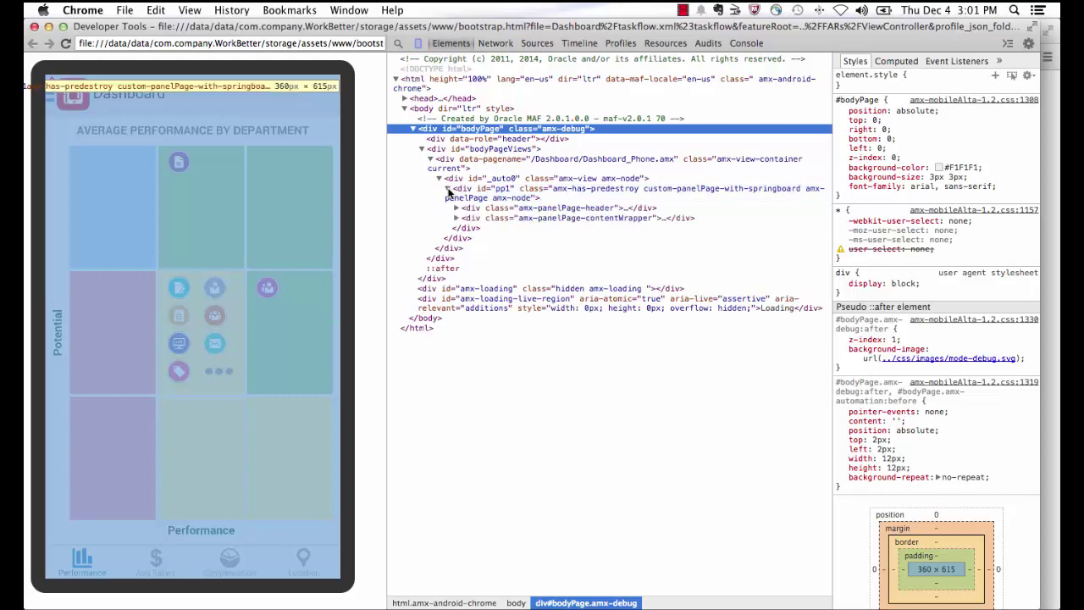
left_click(456, 208)
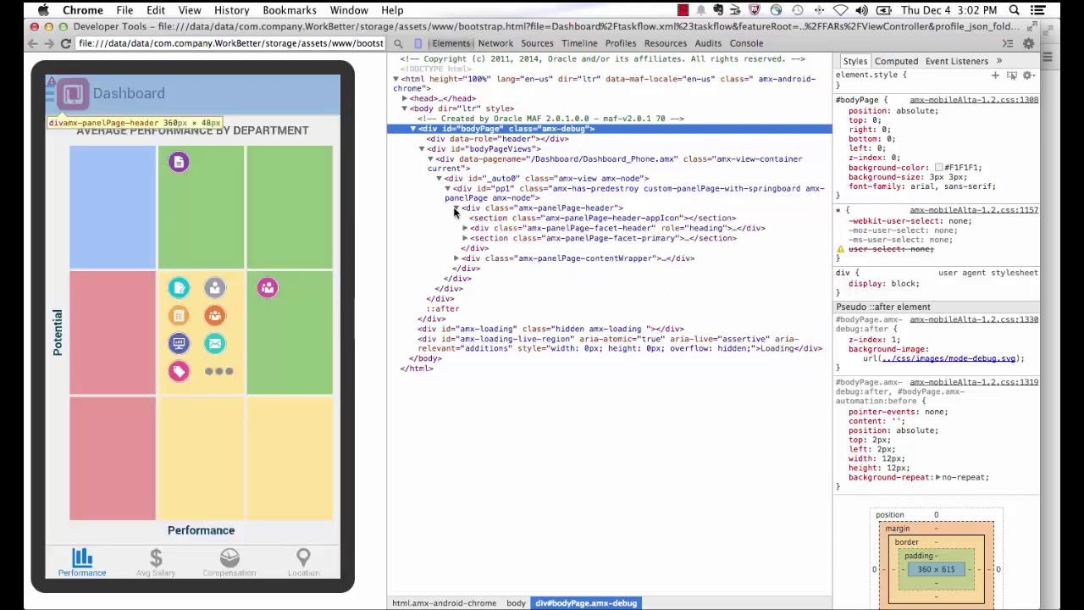
left_click(463, 228)
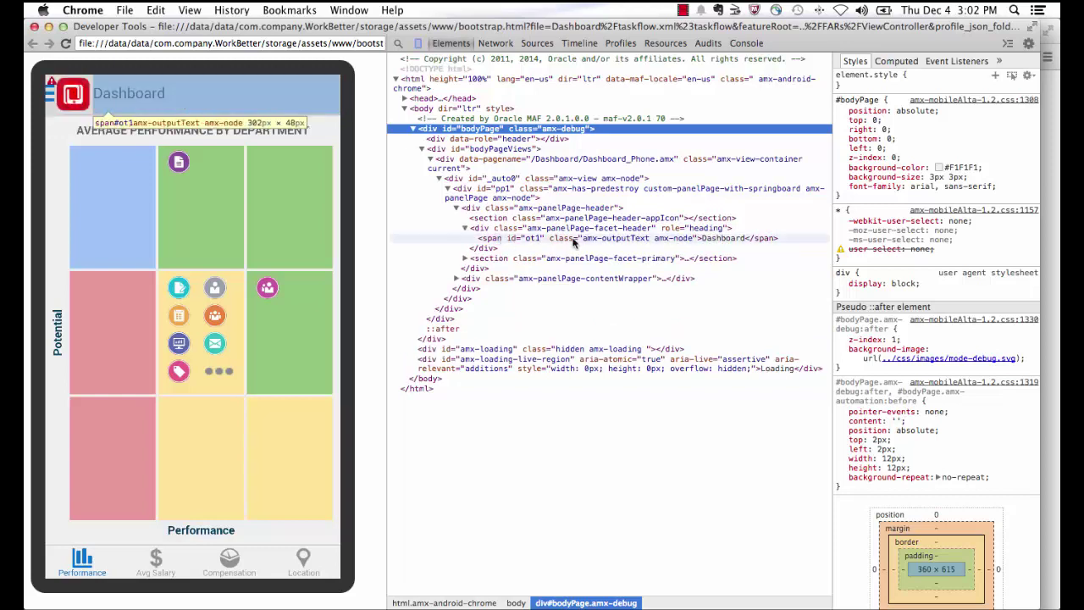
- Select span#ot1 to show its style rules, including 18px font size and ellipsis overflow
right_click(580, 242)
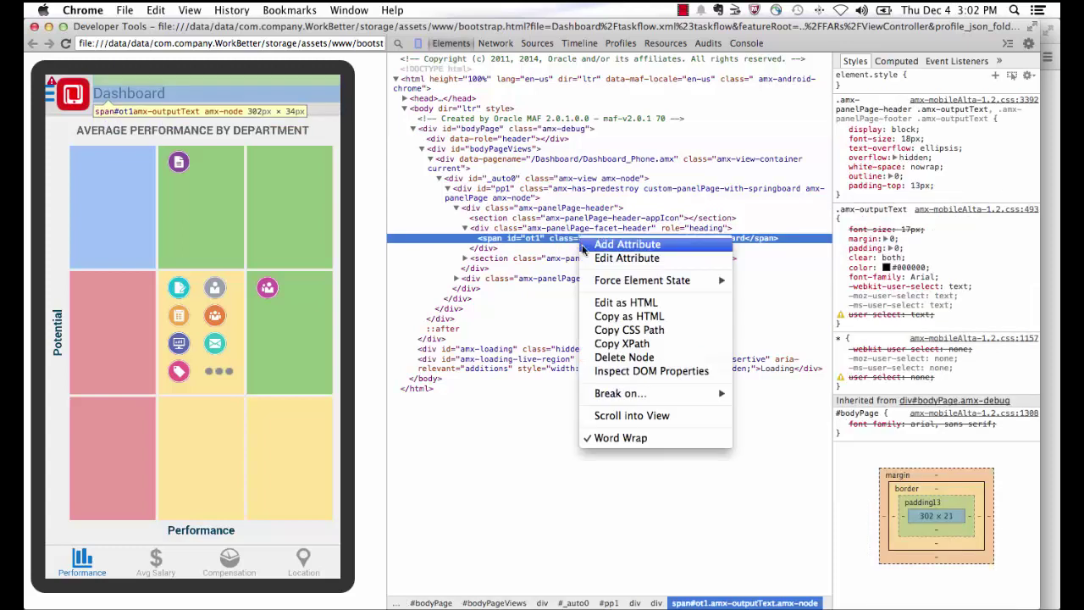
left_click(921, 450)
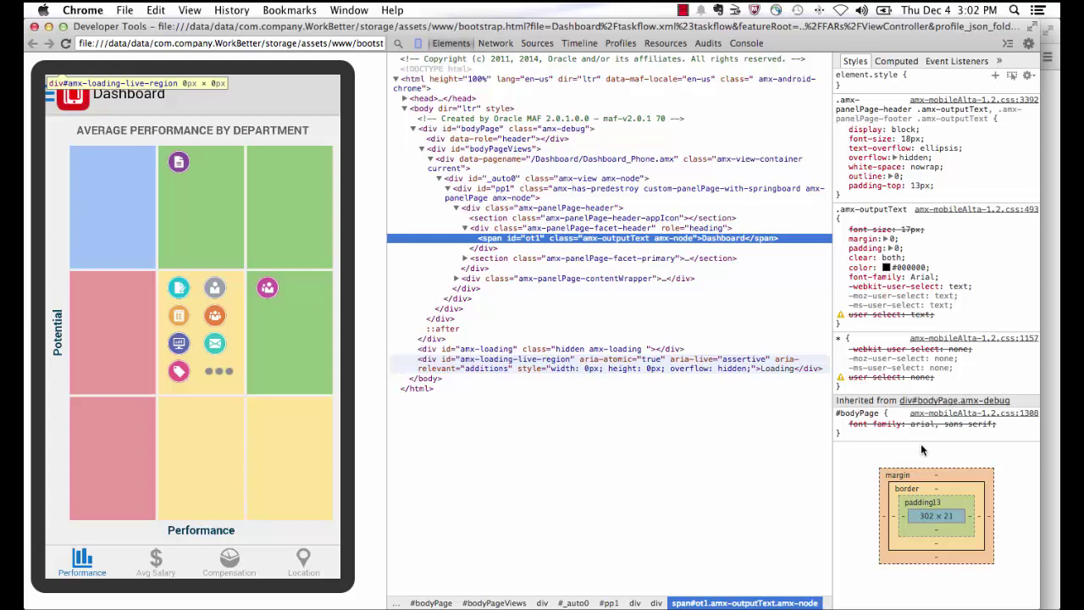
mouse_move(885, 138)
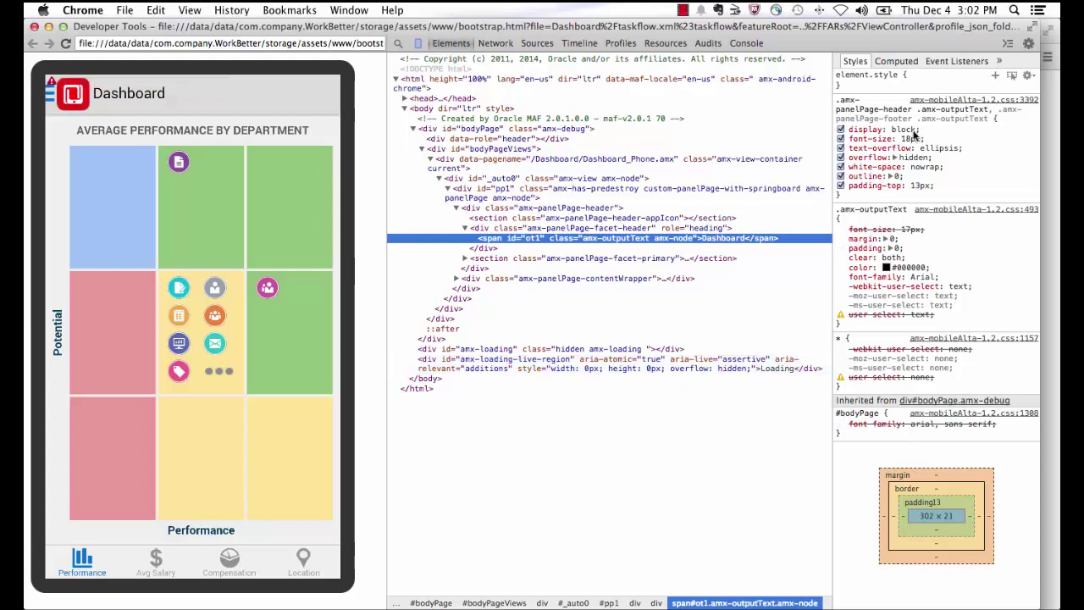
- Change the title span's font-size from 18px to 25px and padding-top from 13px to 23px
left_click(917, 137)
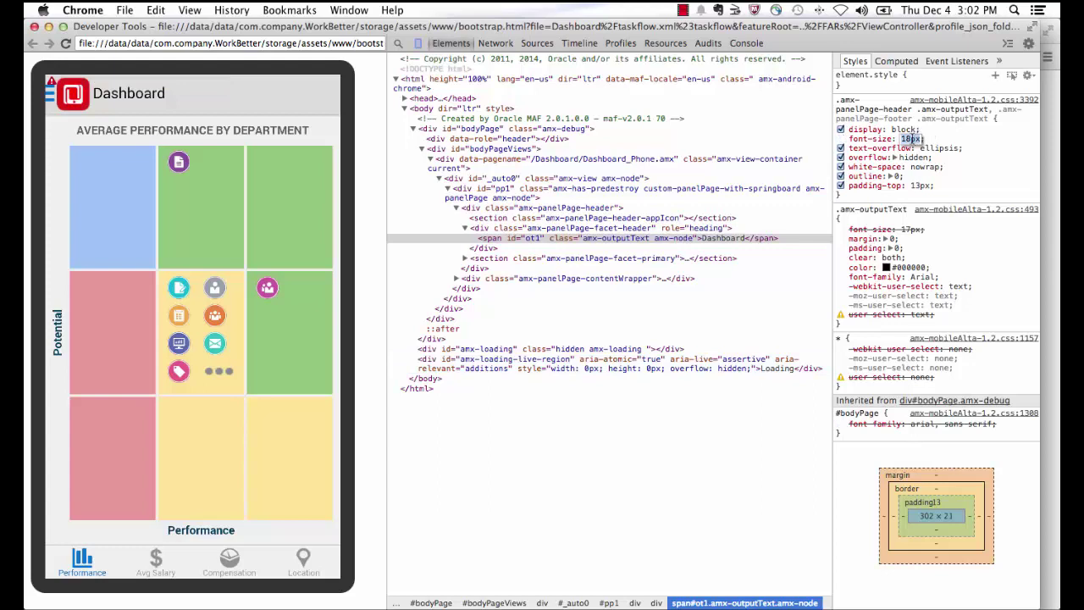
key("BackSpace")
type("25")
key("Return")
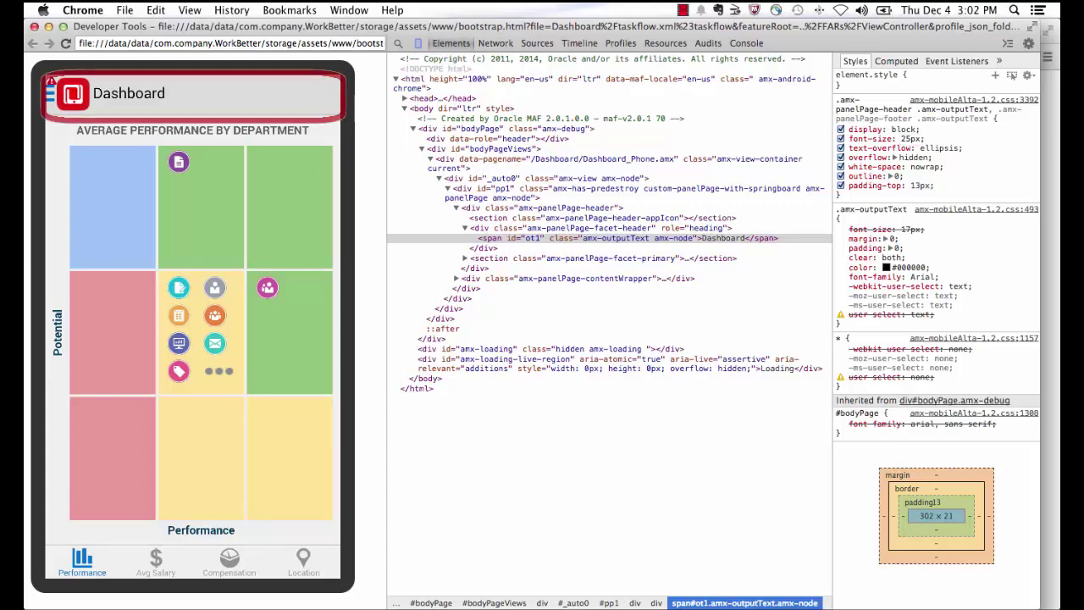
left_click(904, 138)
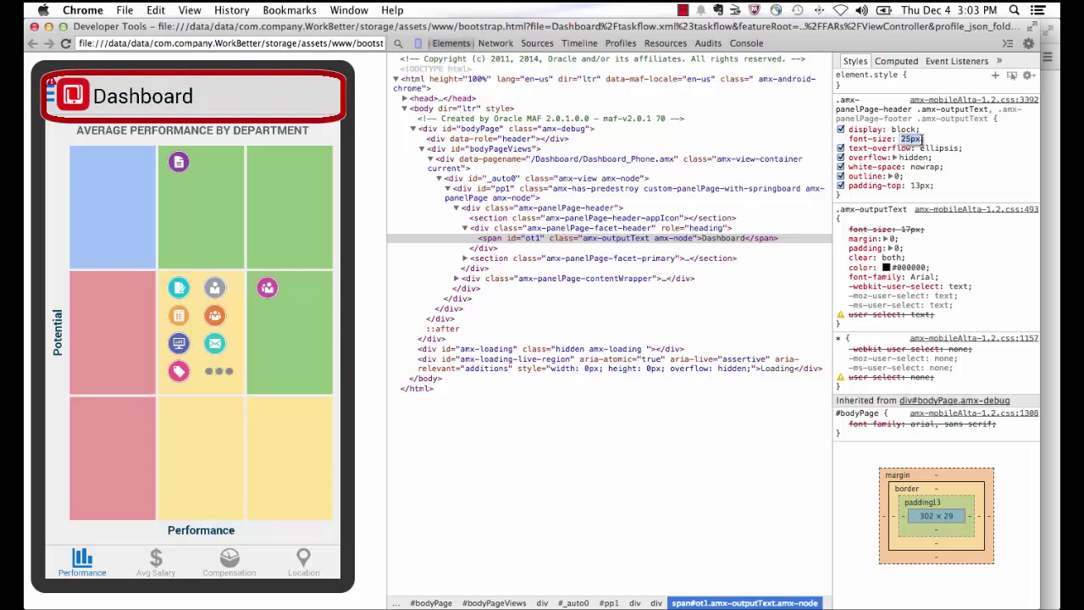
left_click(921, 185)
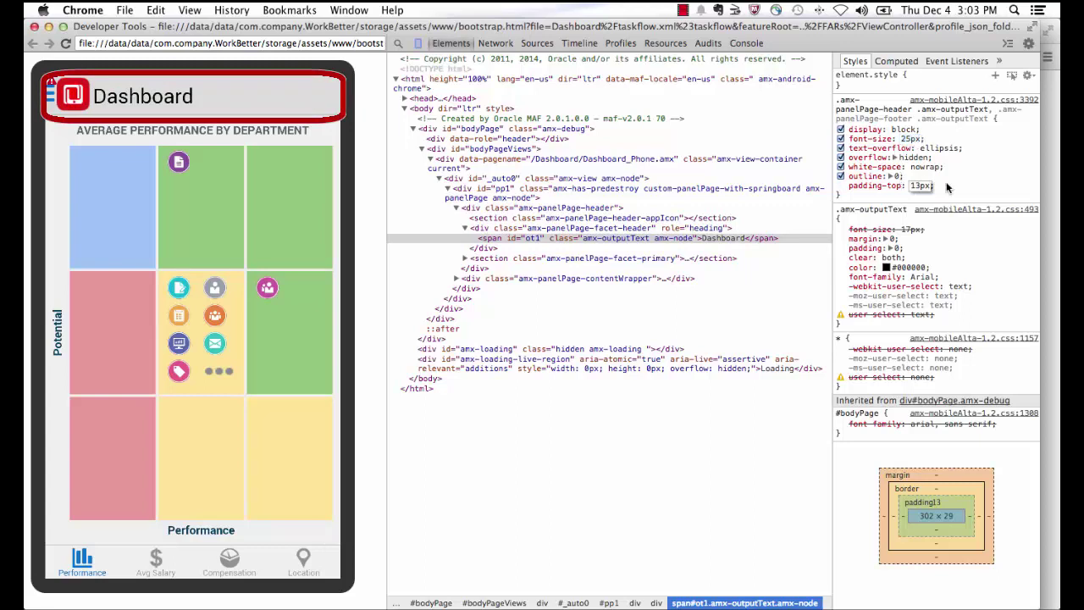
key("Return")
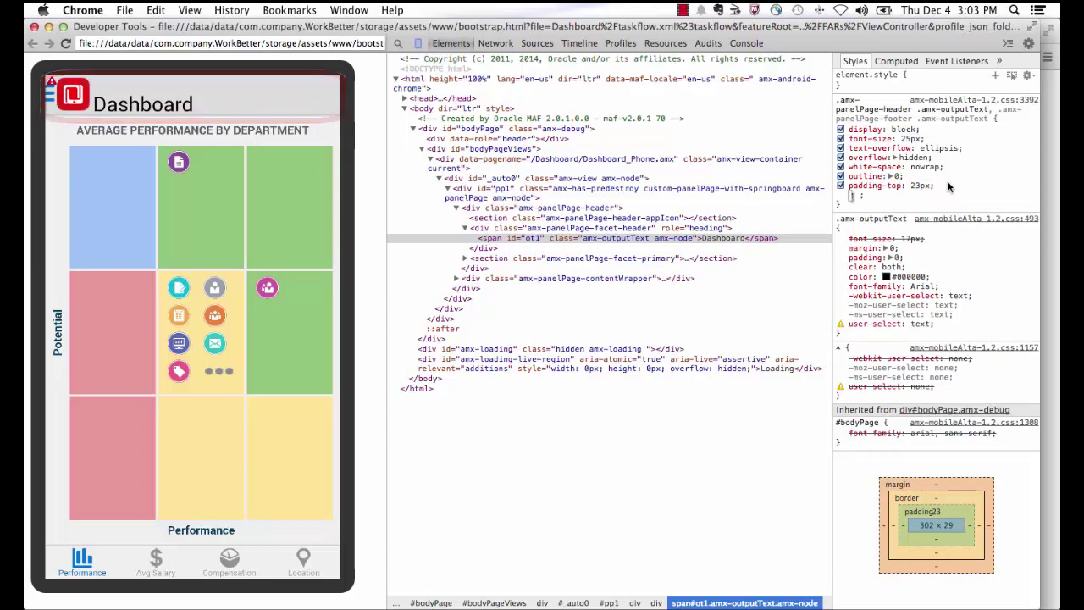
- In Resources, preview 60.png under Frames > bootstrap.html > Images, then view base.js under Scripts
left_click(663, 43)
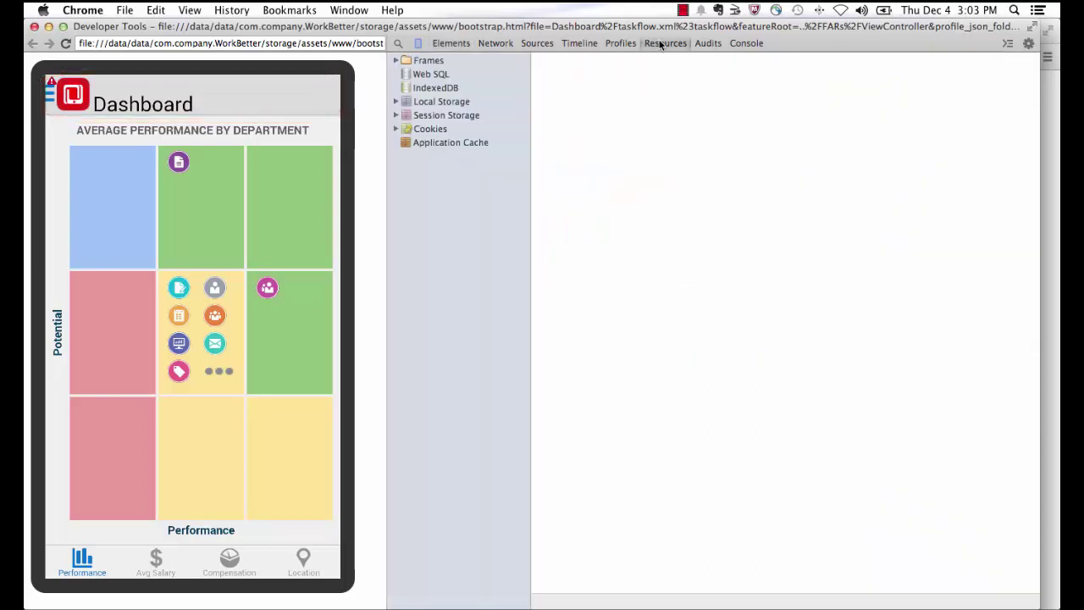
left_click(395, 60)
left_click(405, 75)
left_click(428, 89)
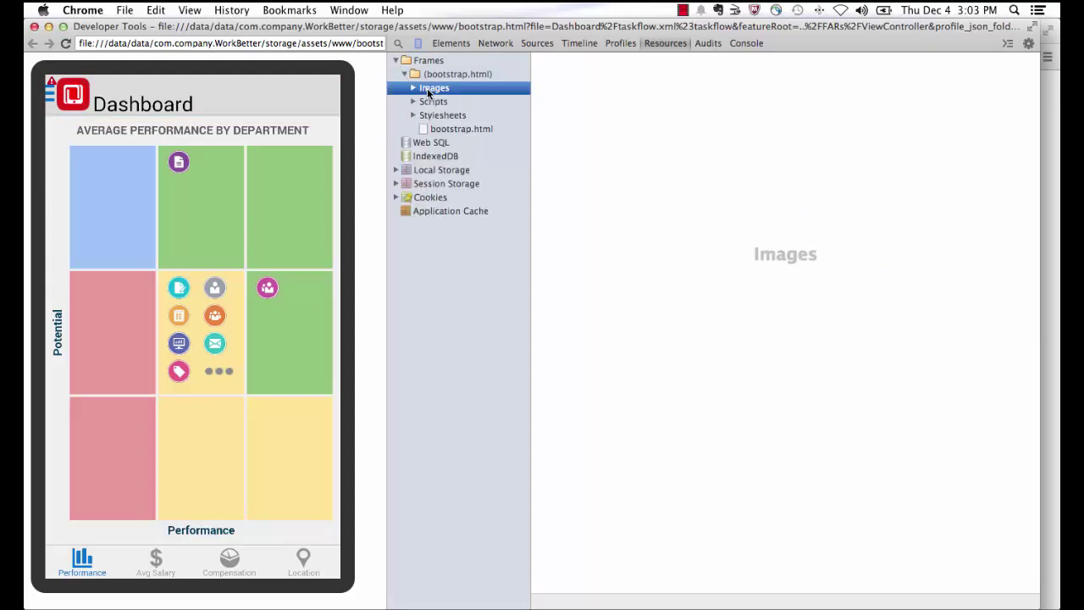
left_click(413, 88)
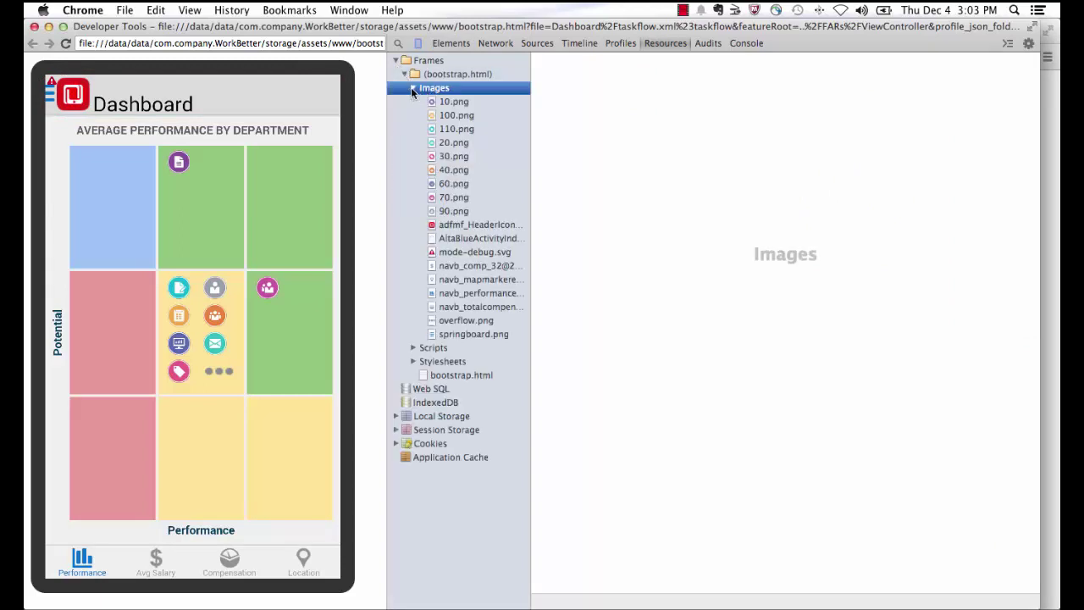
left_click(449, 186)
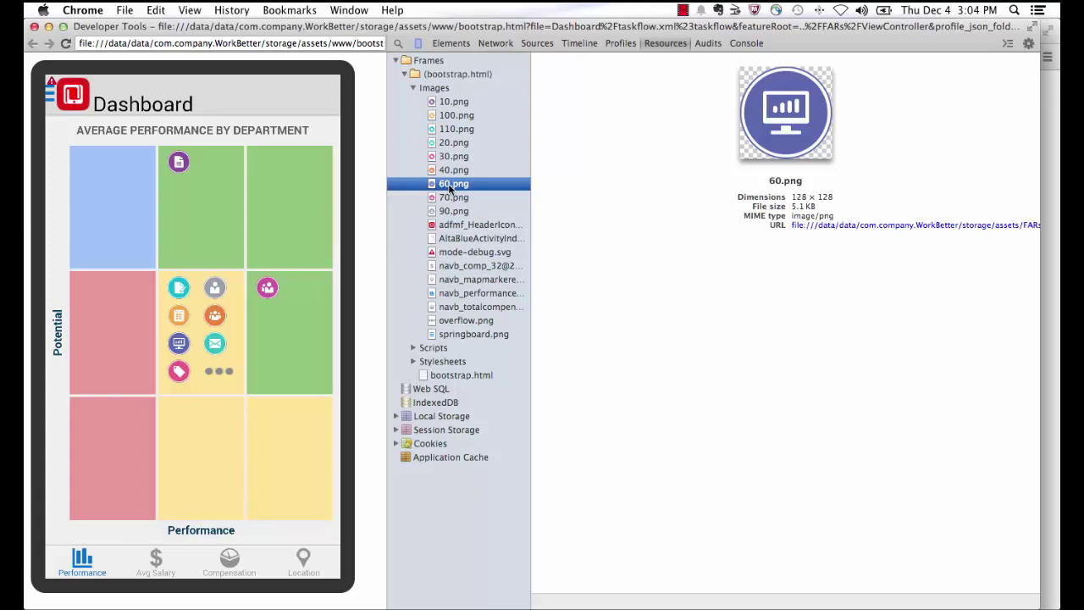
left_click(414, 348)
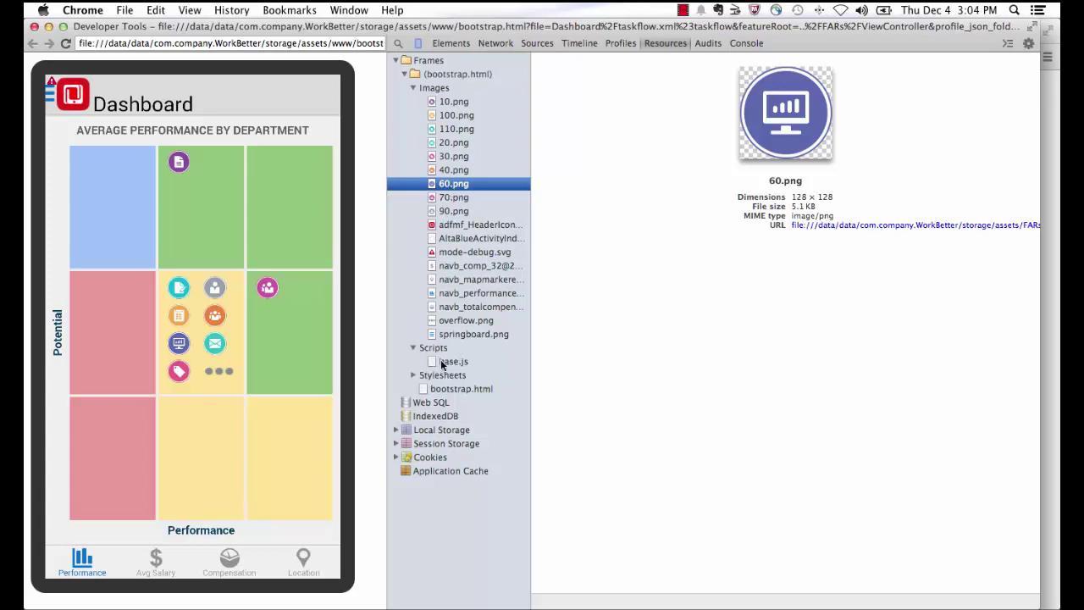
left_click(441, 364)
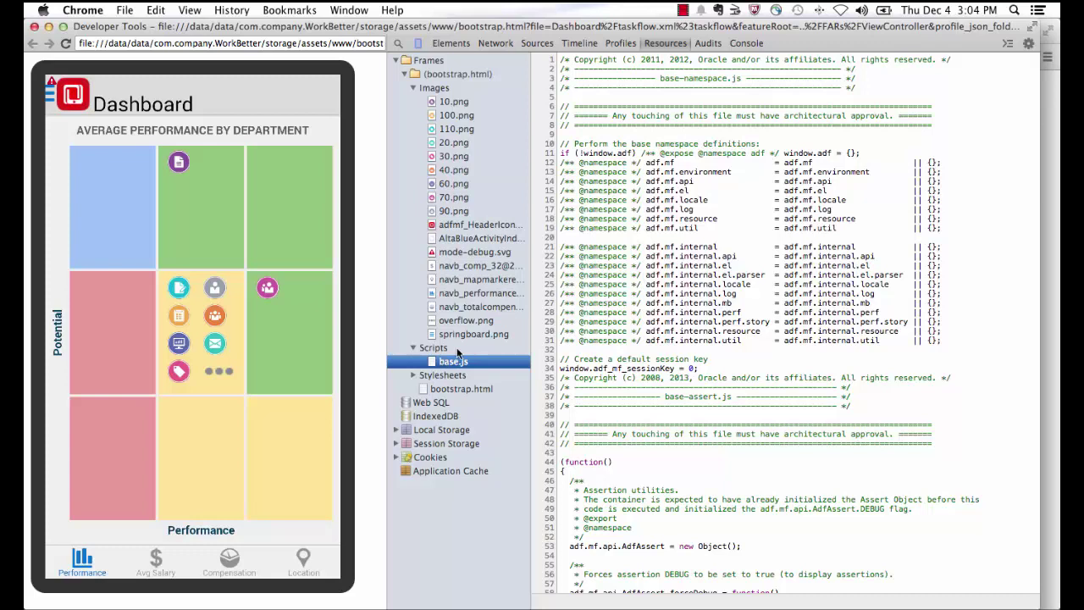
- In Sources, set a breakpoint on base.js line 955 where clearArray begins
left_click(531, 44)
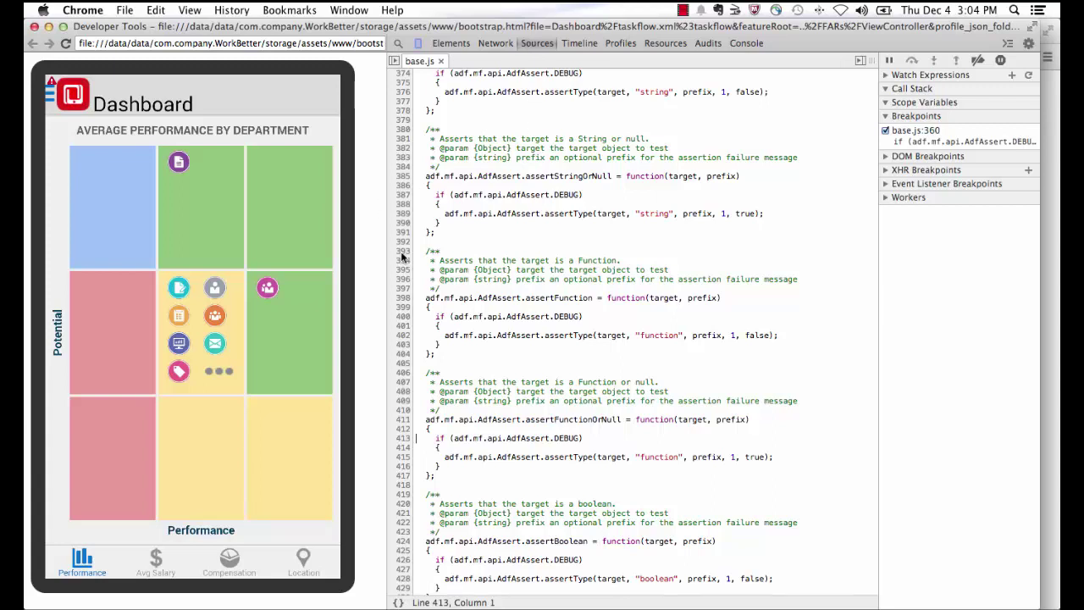
scroll(403, 254, "down", 5)
scroll(403, 256, "down", 5)
scroll(401, 258, "down", 10)
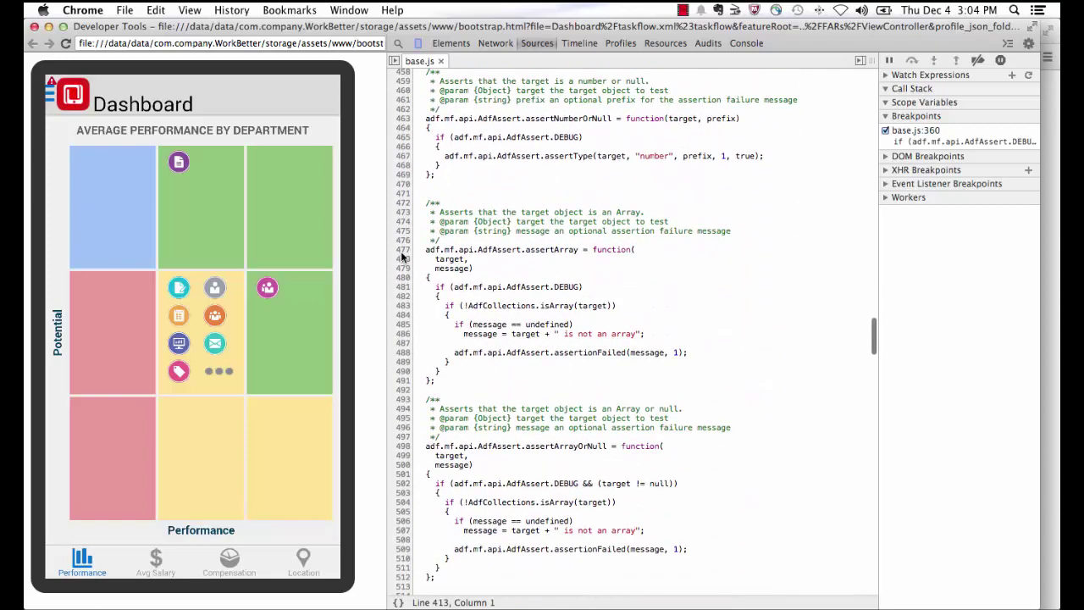
scroll(400, 320, "down", 20)
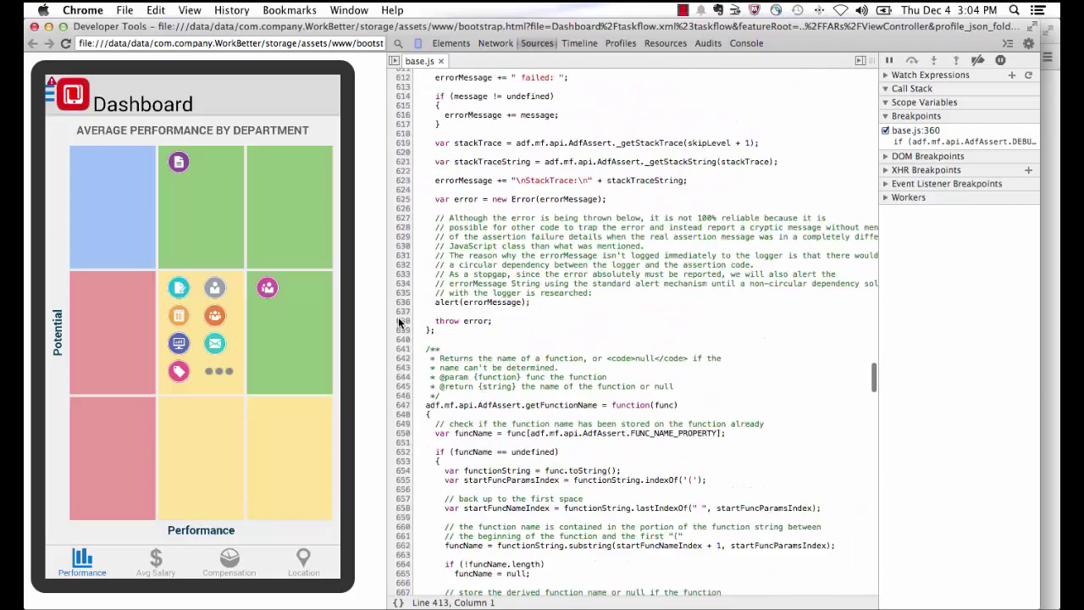
scroll(401, 322, "down", 1)
scroll(399, 322, "down", 3)
scroll(400, 322, "down", 12)
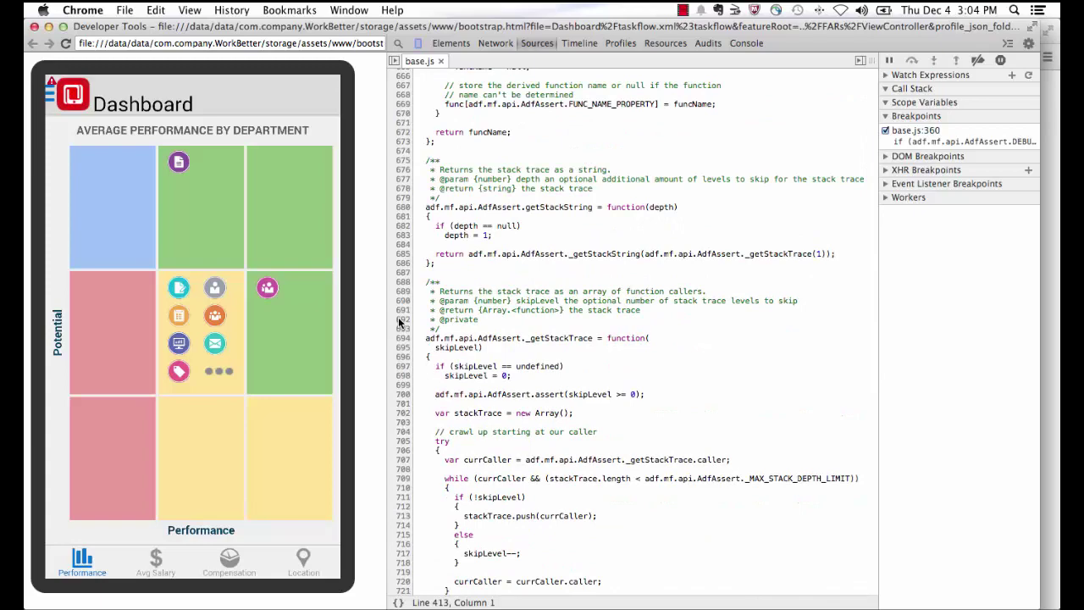
scroll(400, 322, "down", 15)
scroll(400, 321, "down", 20)
scroll(399, 322, "down", 5)
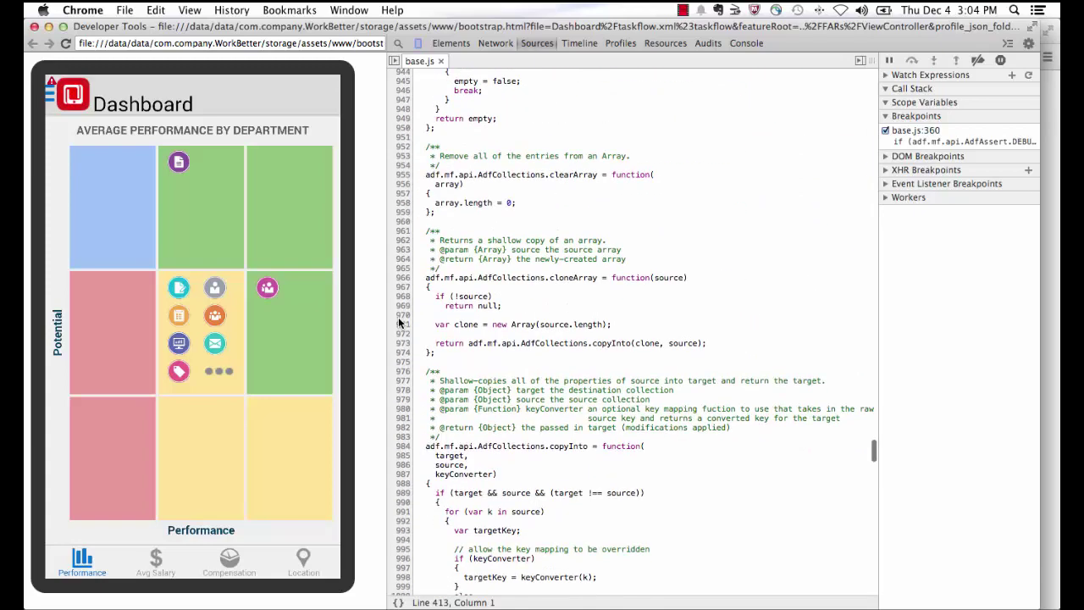
left_click(401, 175)
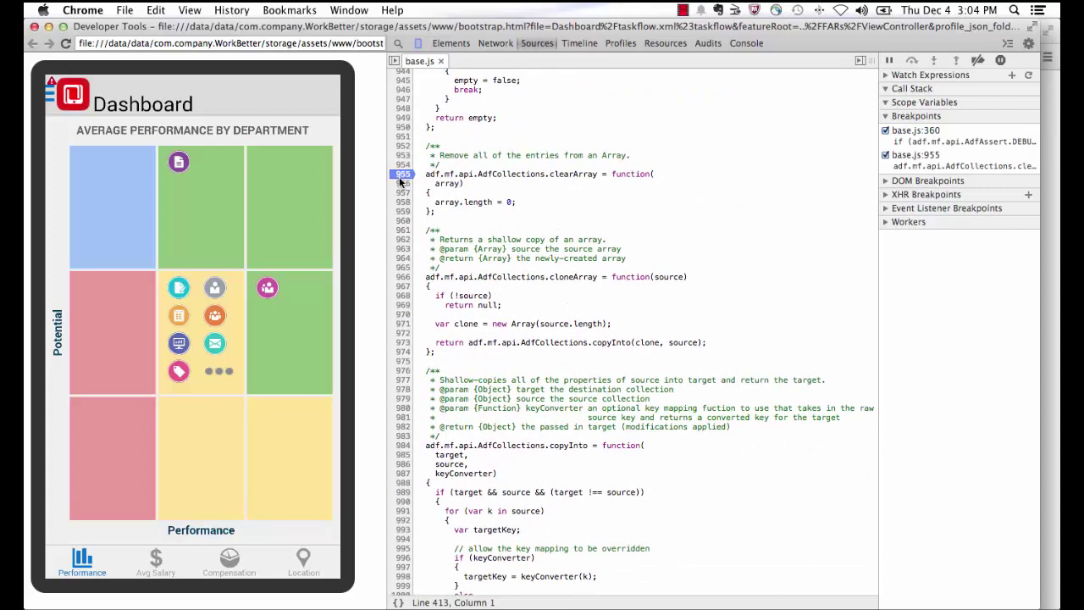